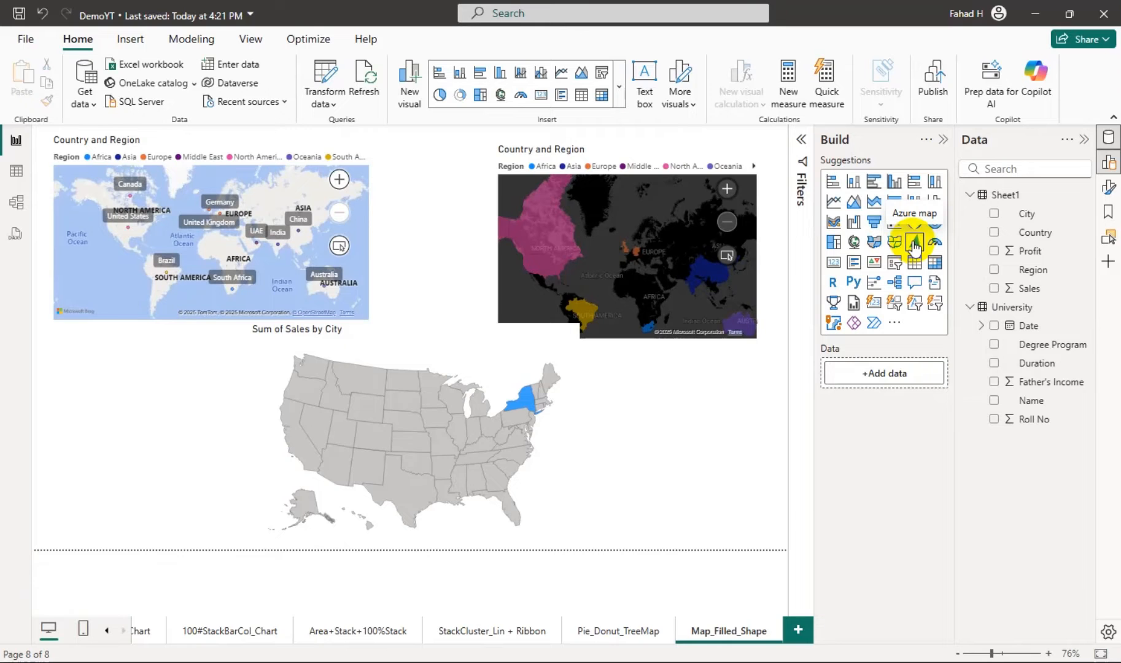
Switch to the browser and look through the YouTube channel's playlists and the companion blog.
left_click(658, 661)
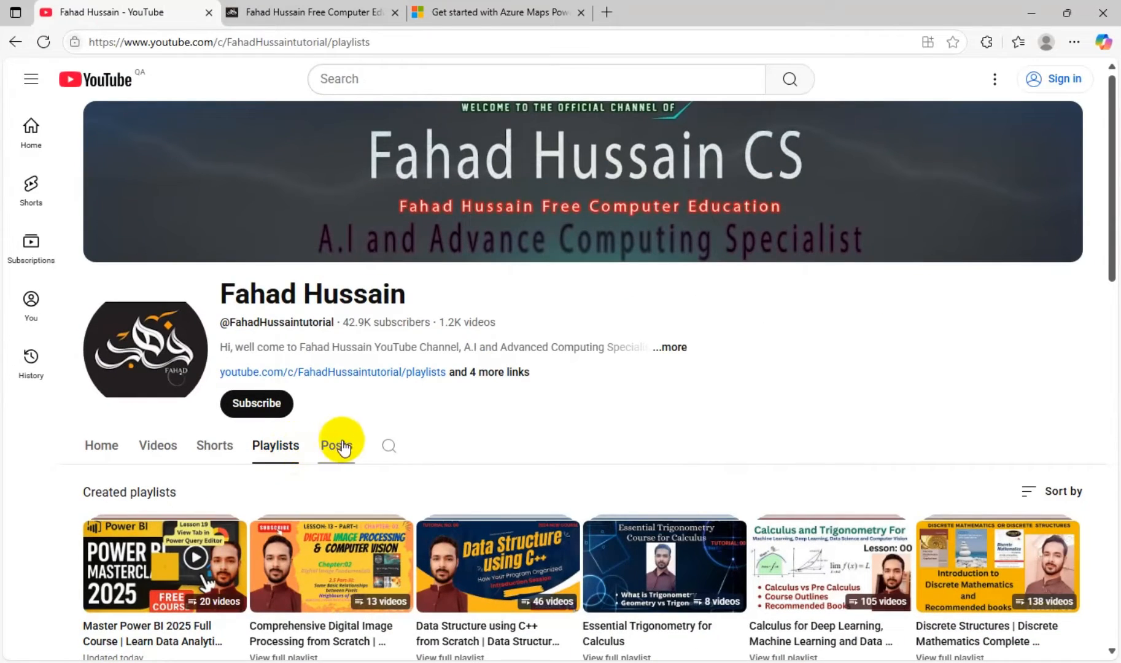
scroll(342, 446, "down", 4)
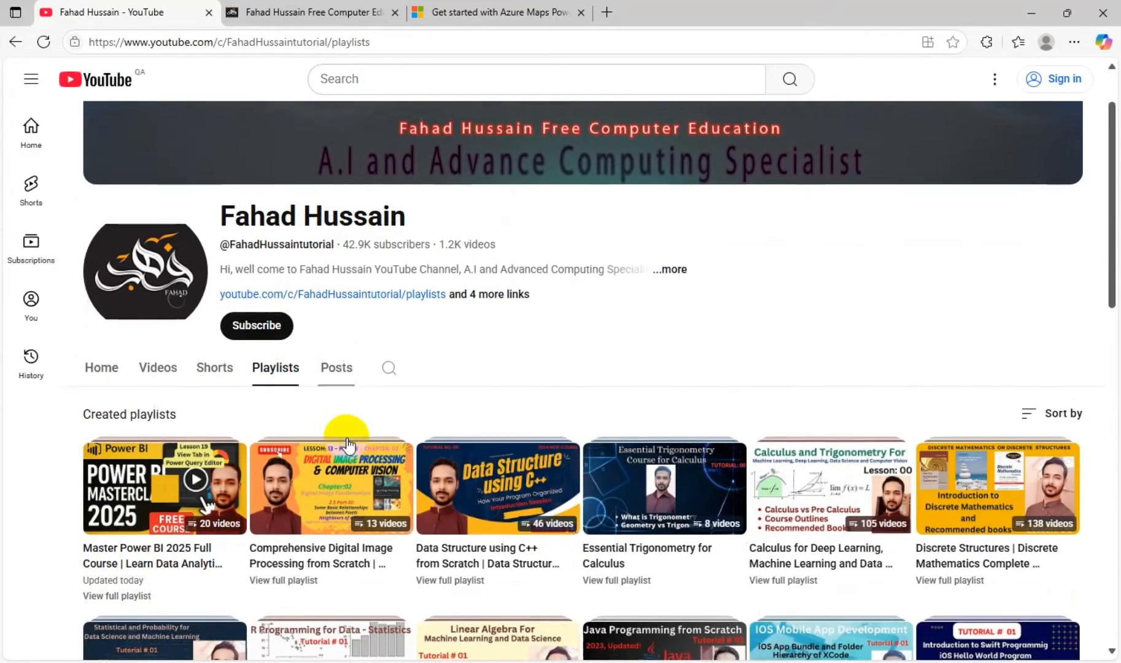
scroll(346, 438, "down", 12)
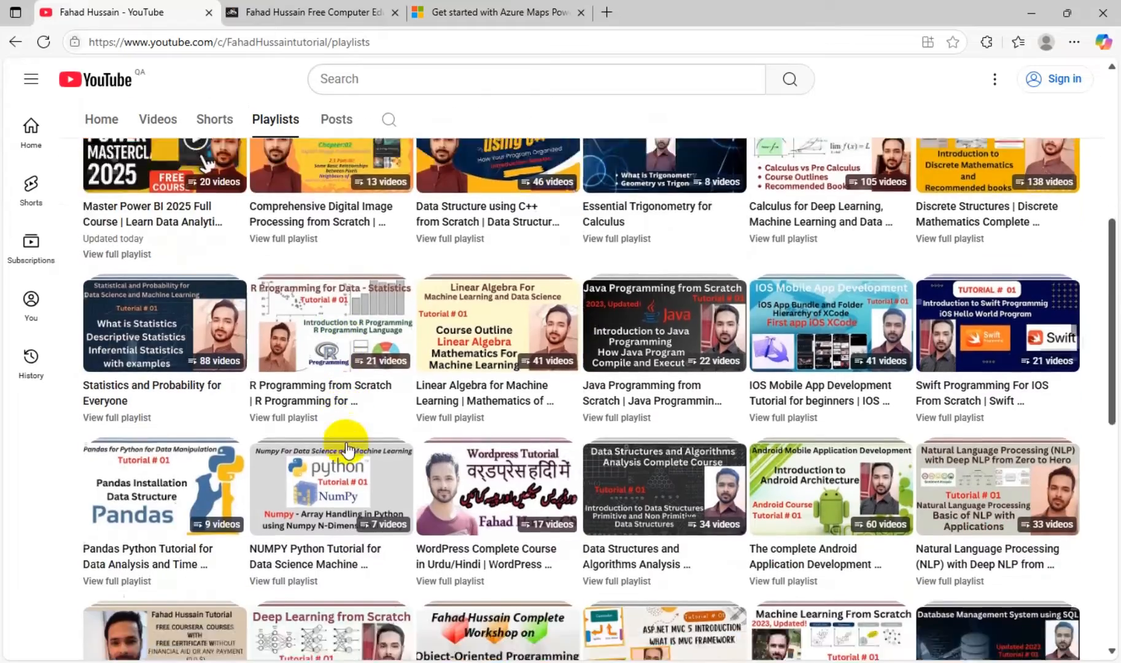
scroll(345, 443, "down", 2)
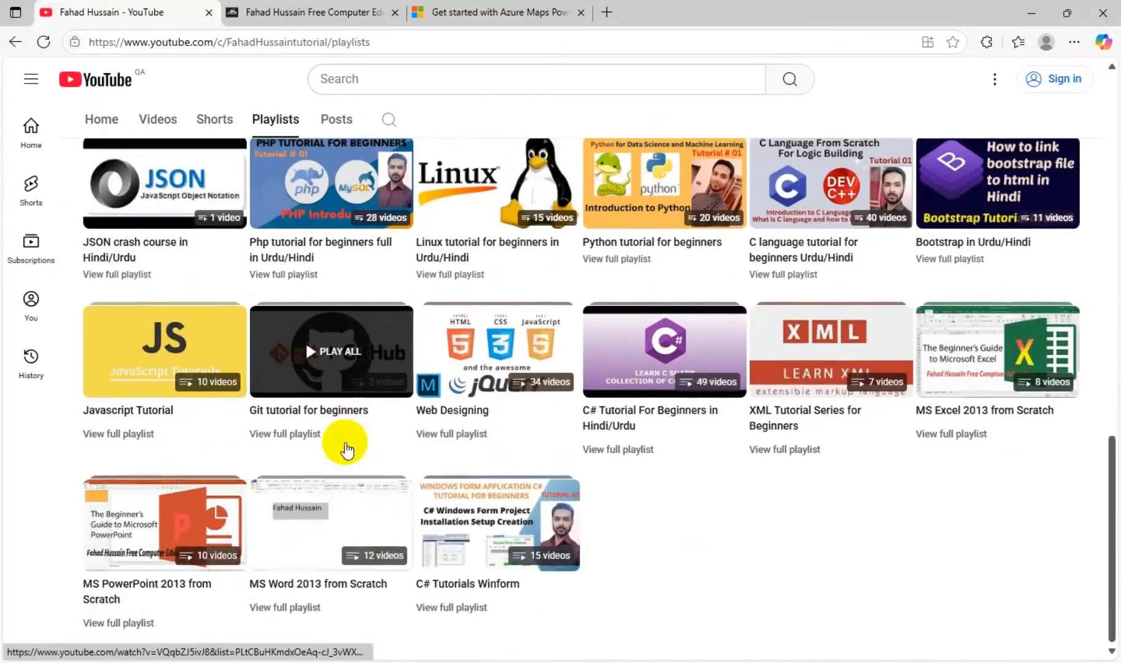
scroll(345, 443, "up", 18)
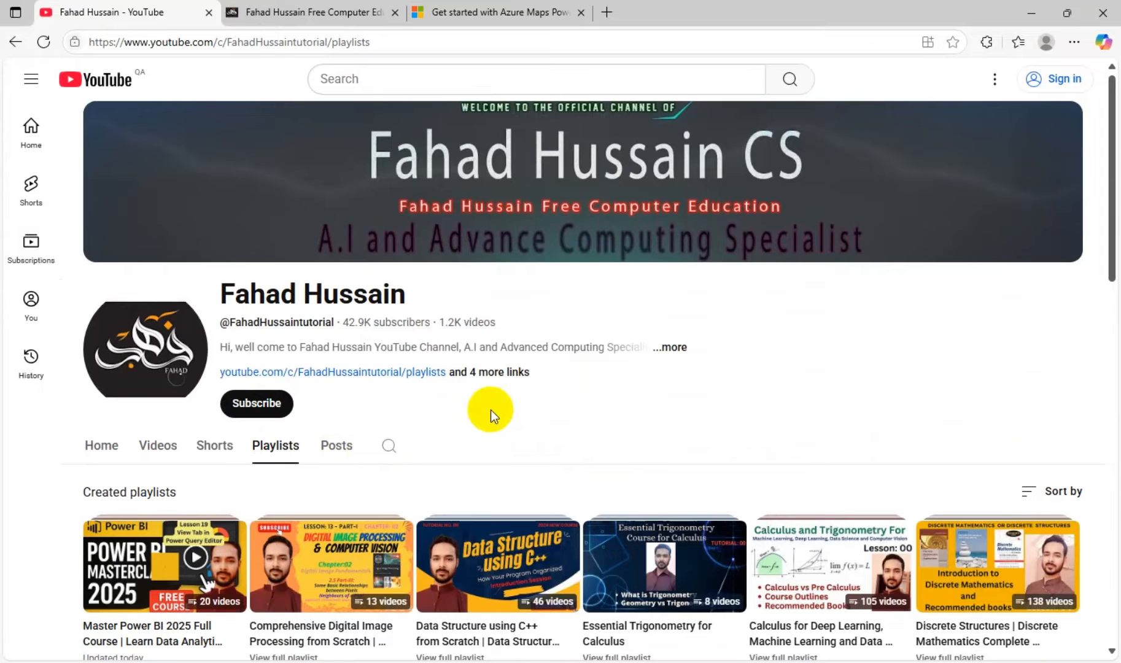
left_click(297, 18)
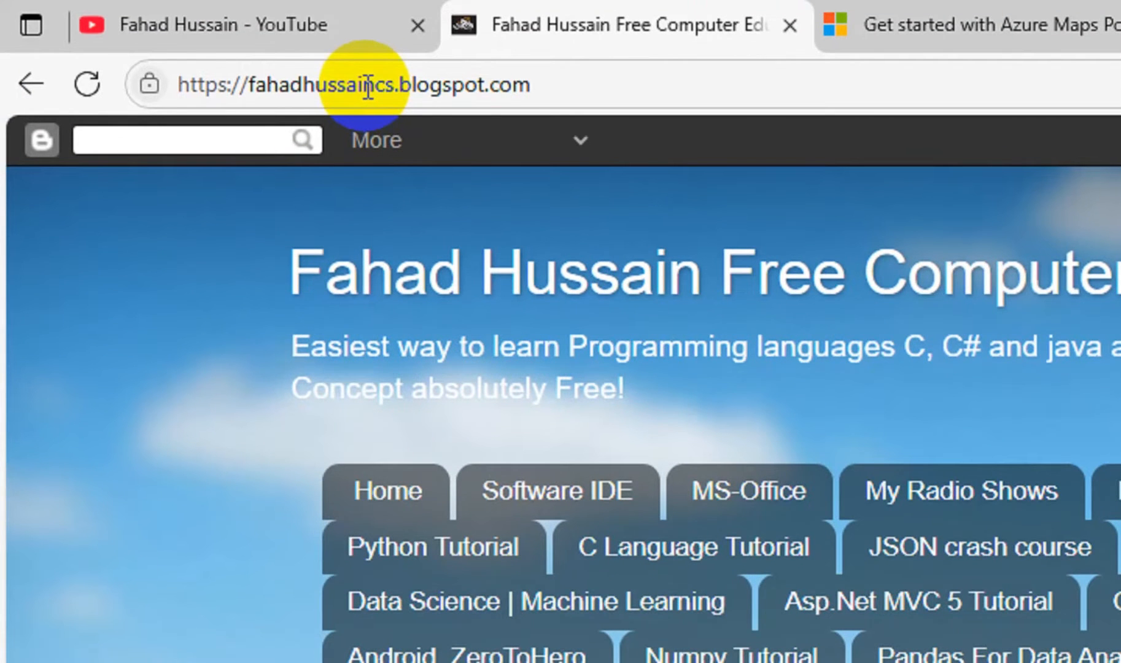
left_click(329, 28)
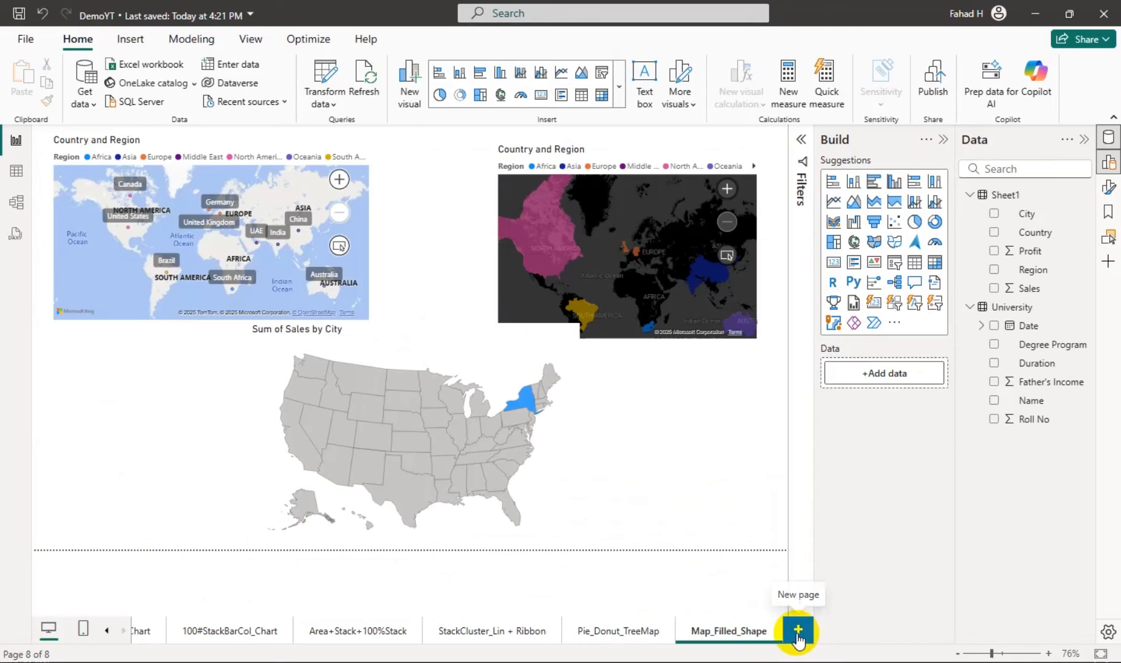
Back in Power BI, add a new report page with an Azure map visual and show the visual in focus mode.
left_click(797, 630)
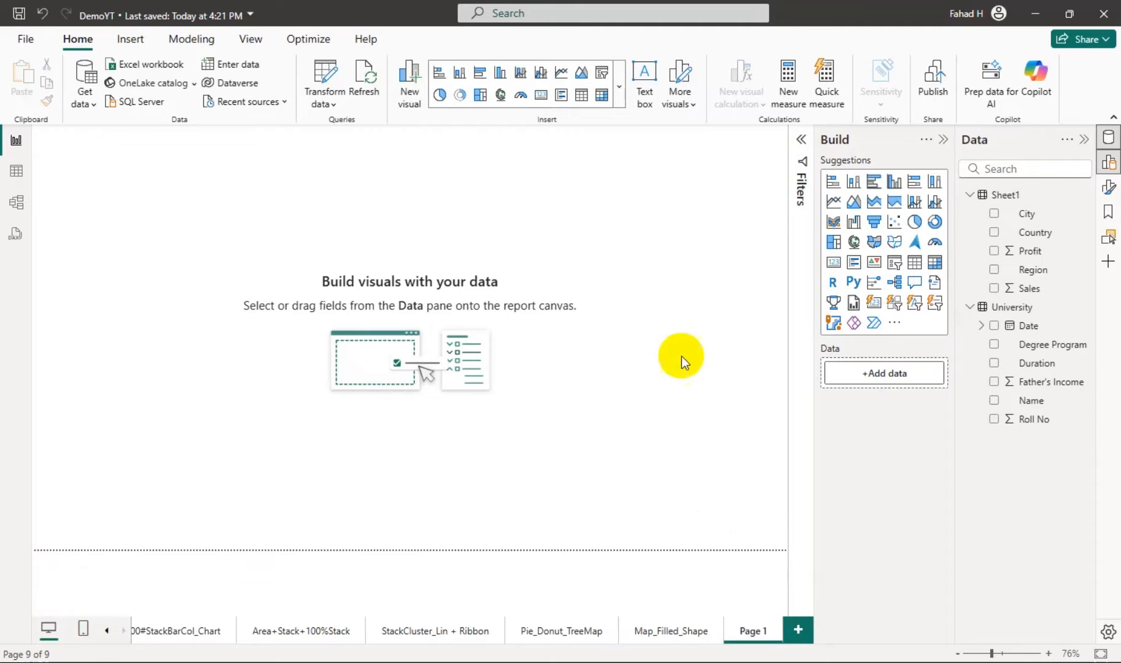
left_click(915, 242)
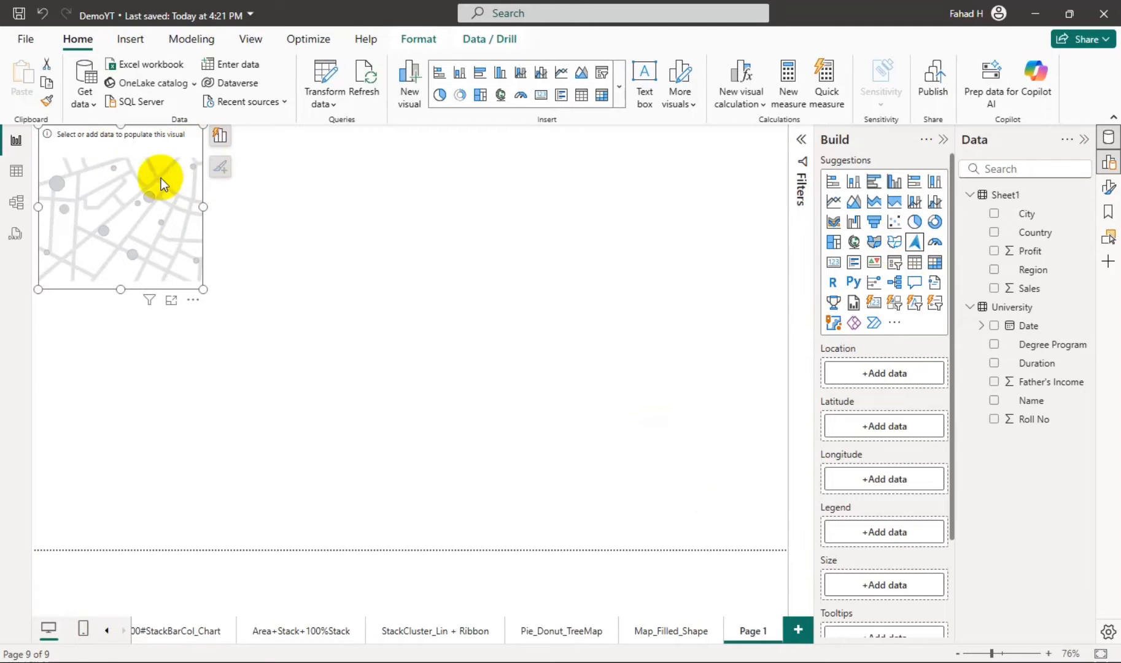
left_click_drag(161, 178, 192, 224)
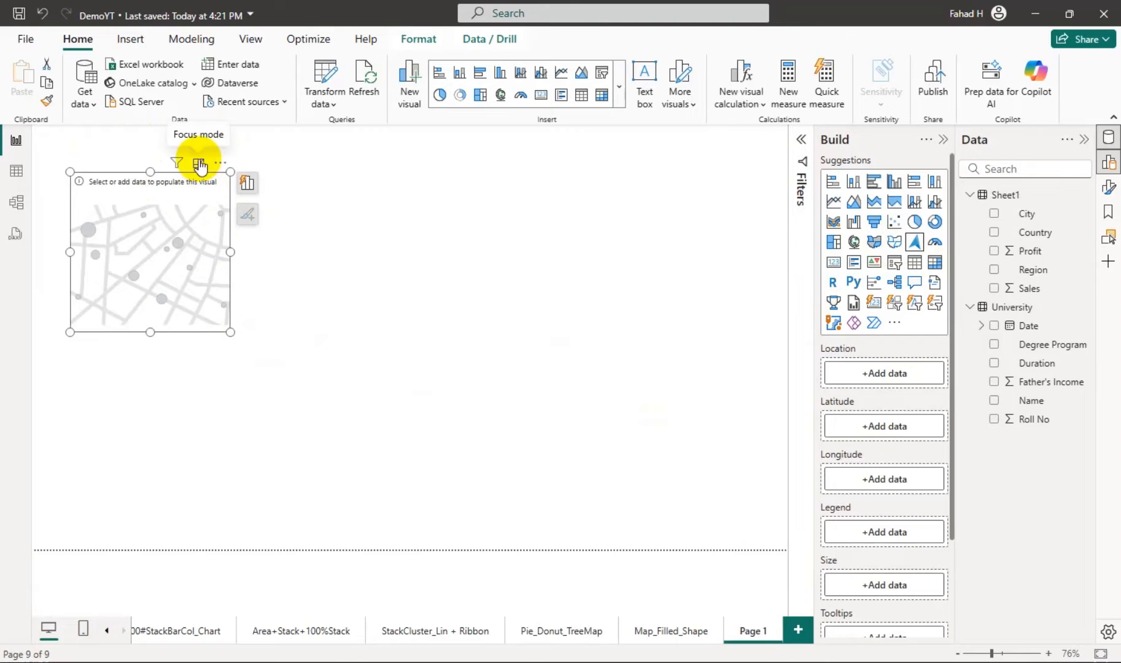
left_click(198, 163)
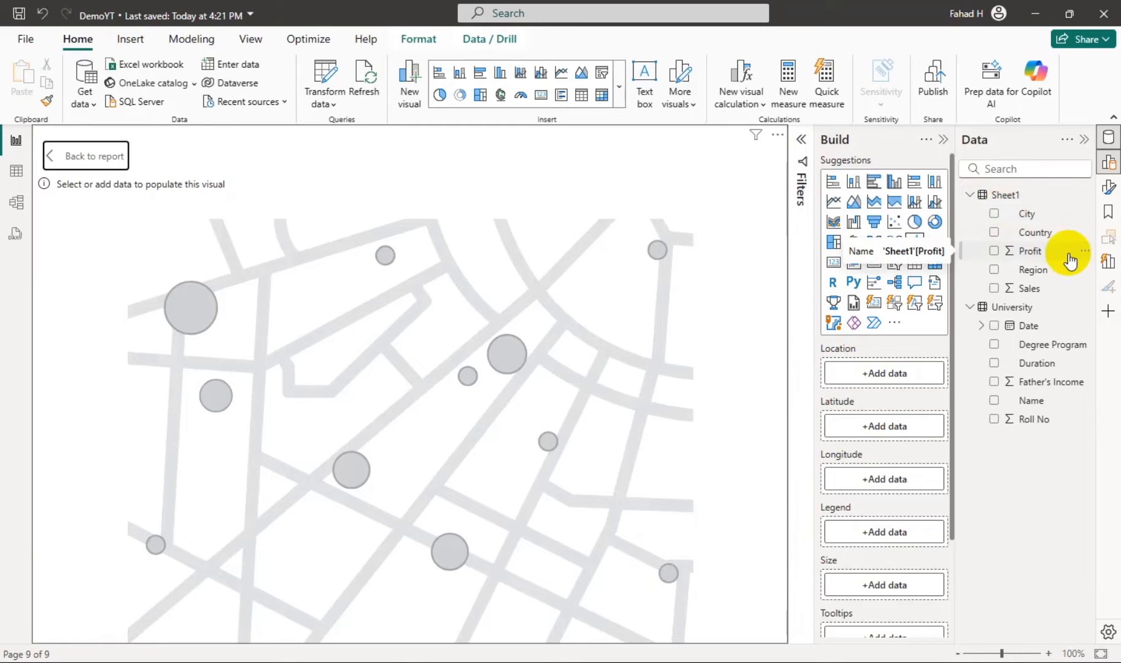
Assign the Country field from Sheet1 to the Azure map's Location.
scroll(871, 430, "down", 2)
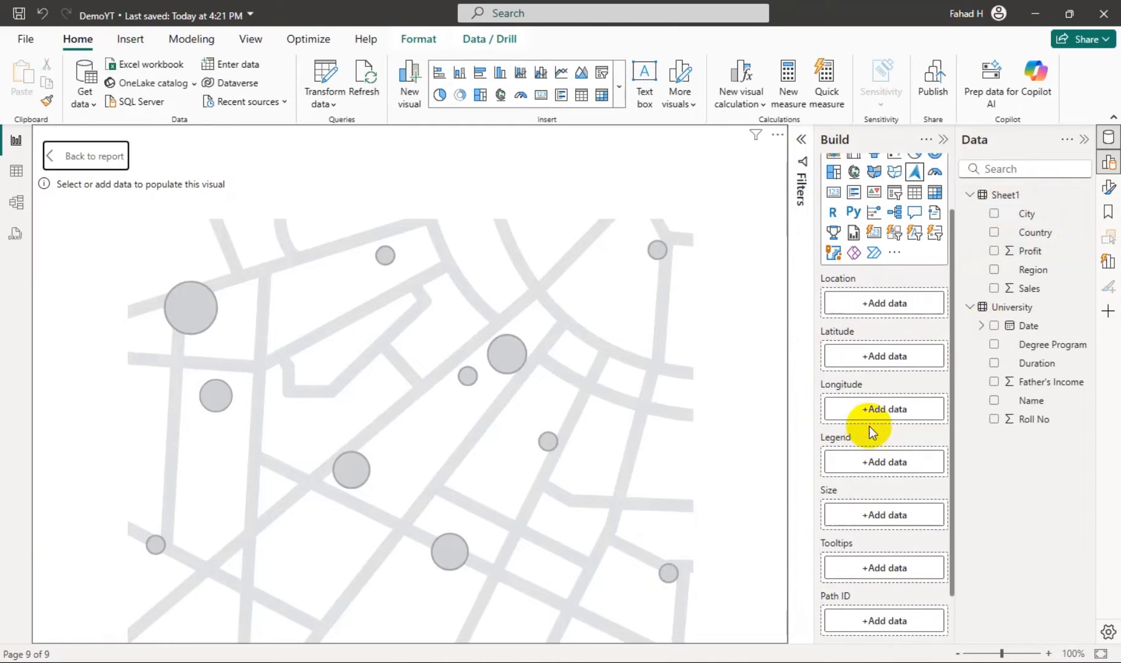
scroll(838, 331, "up", 2)
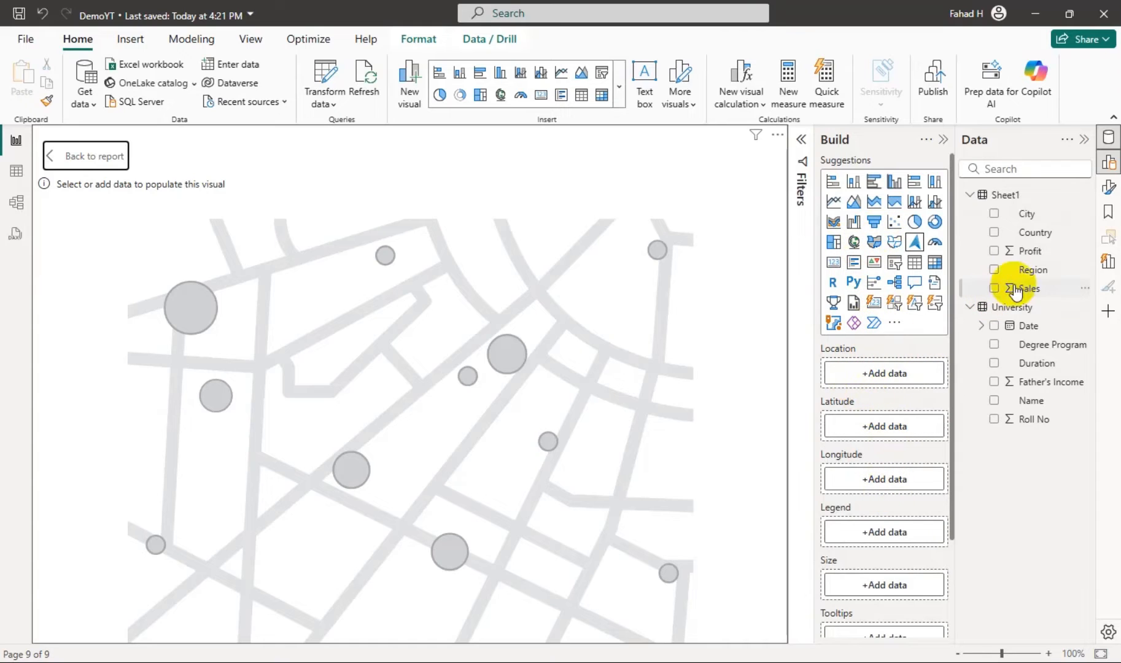
left_click_drag(1032, 232, 904, 379)
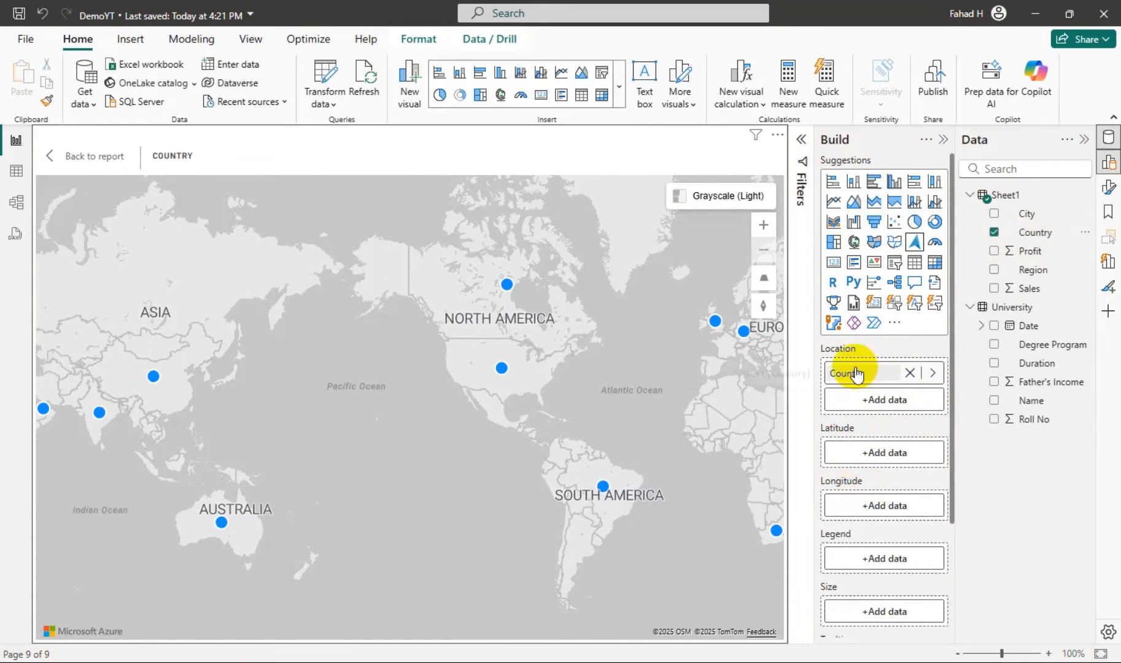
Assign Sales to the map's Legend and Profit to its bubble Size.
scroll(876, 442, "down", 3)
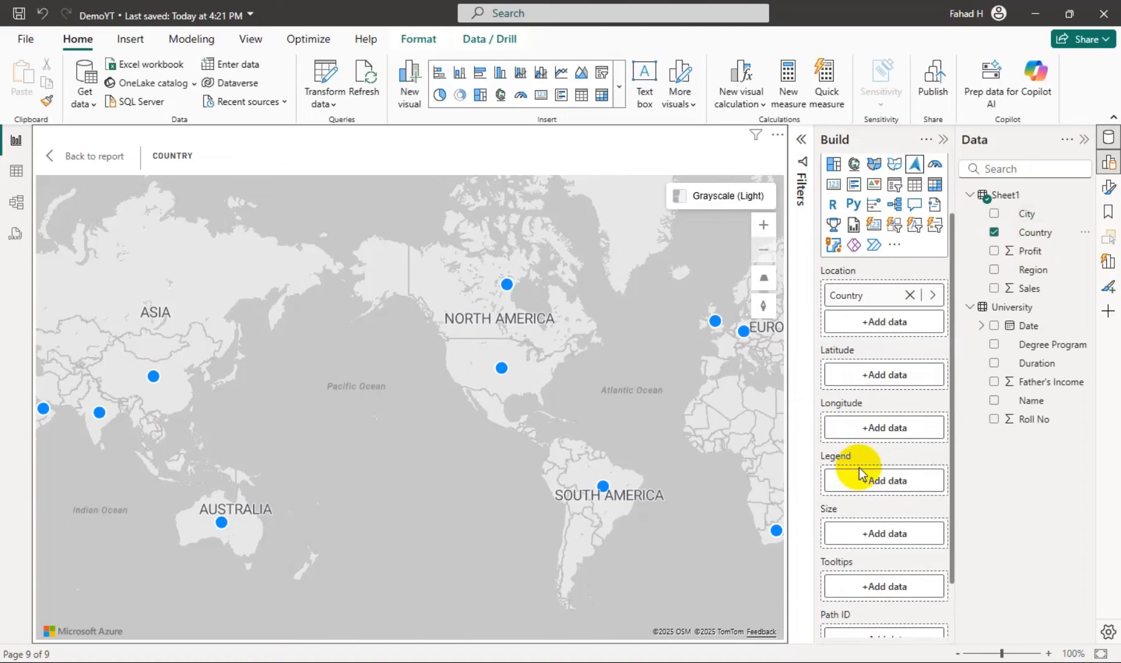
scroll(858, 467, "down", 3)
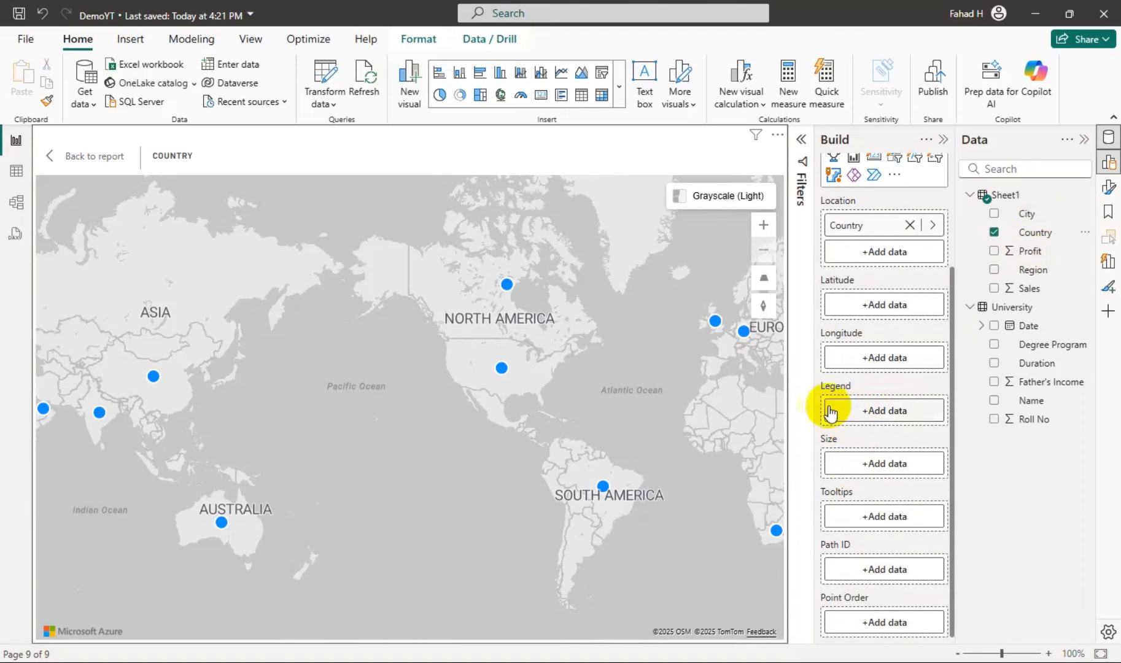
left_click_drag(1029, 293, 883, 407)
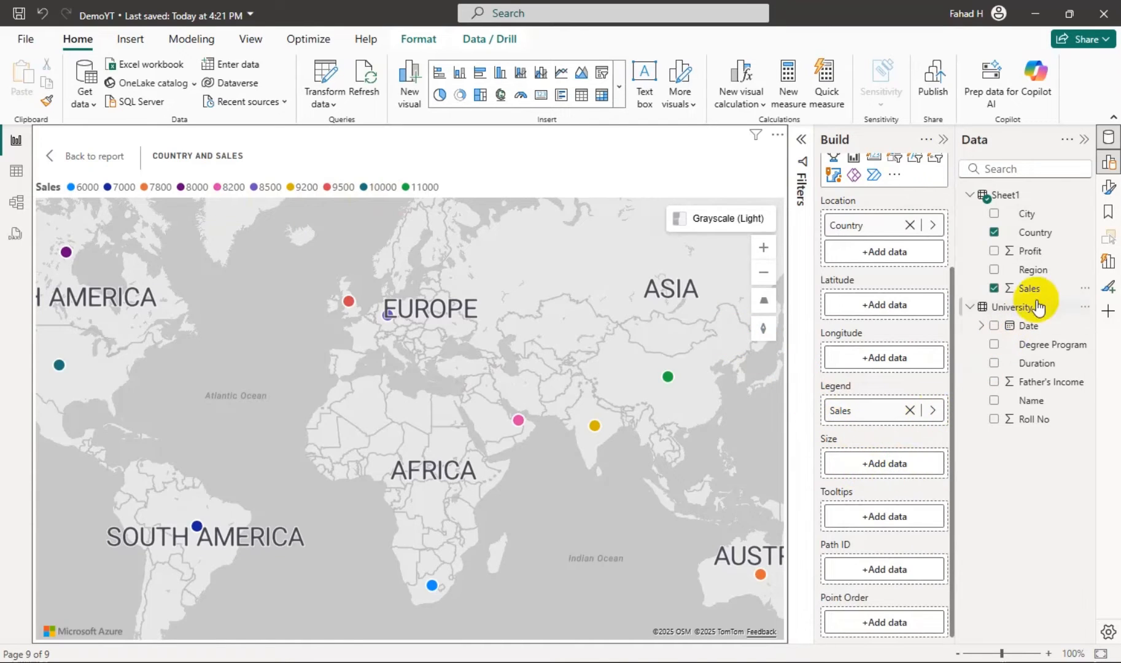
left_click_drag(1029, 255, 921, 463)
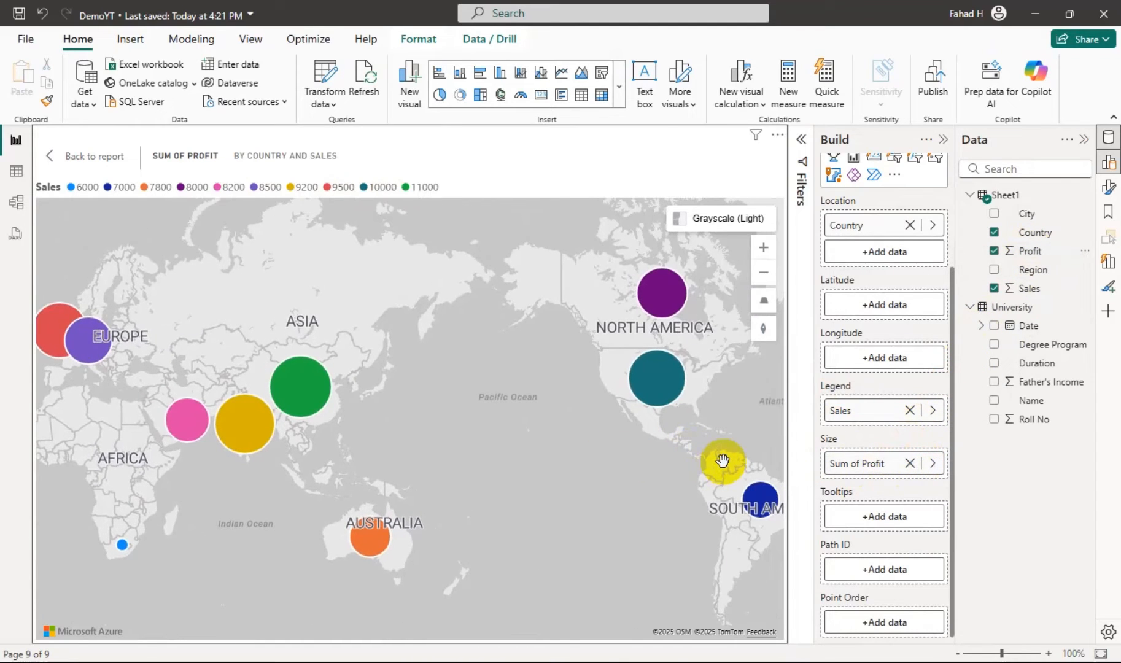
mouse_move(242, 446)
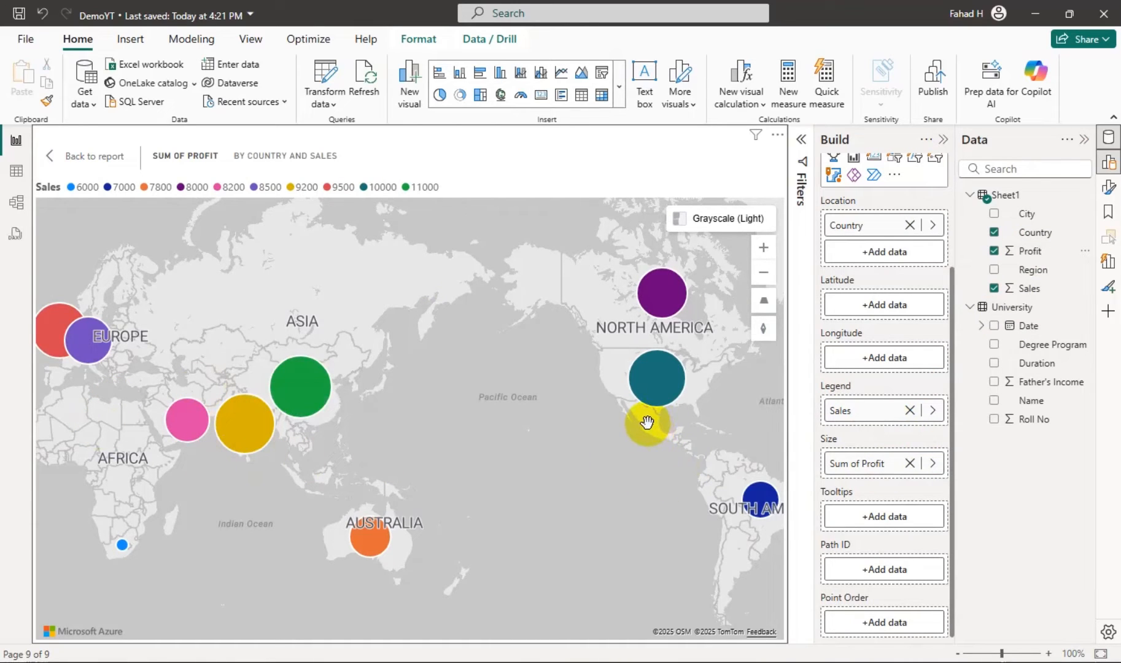
mouse_move(121, 551)
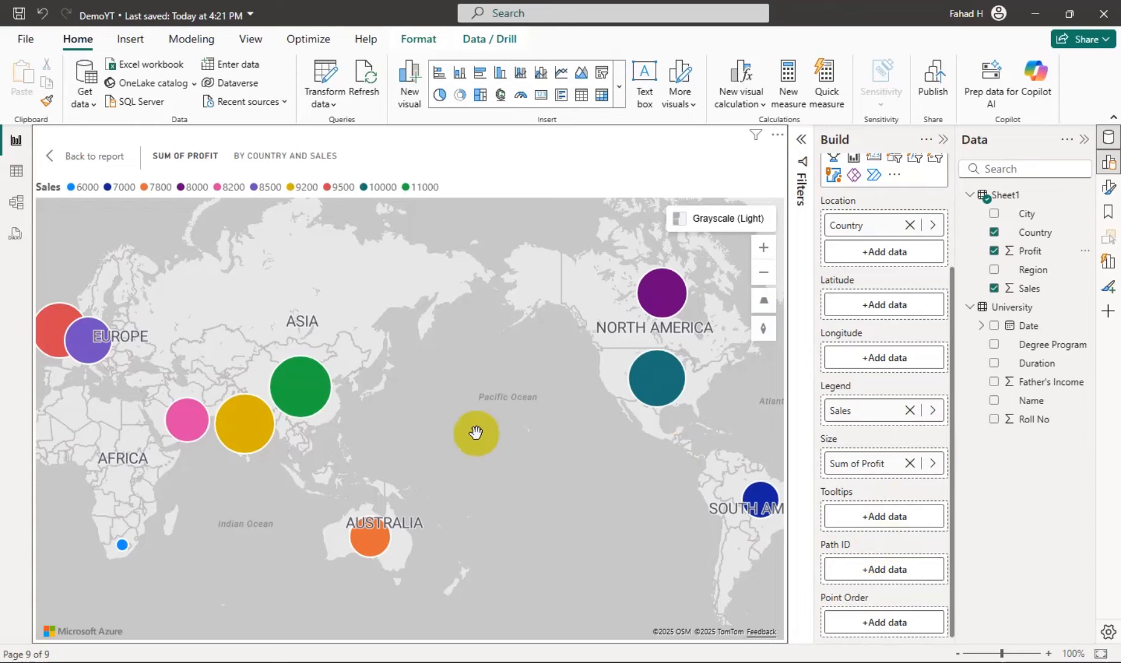
Try the Satellite style on the Azure map and set the map style to Night.
scroll(890, 405, "up", 3)
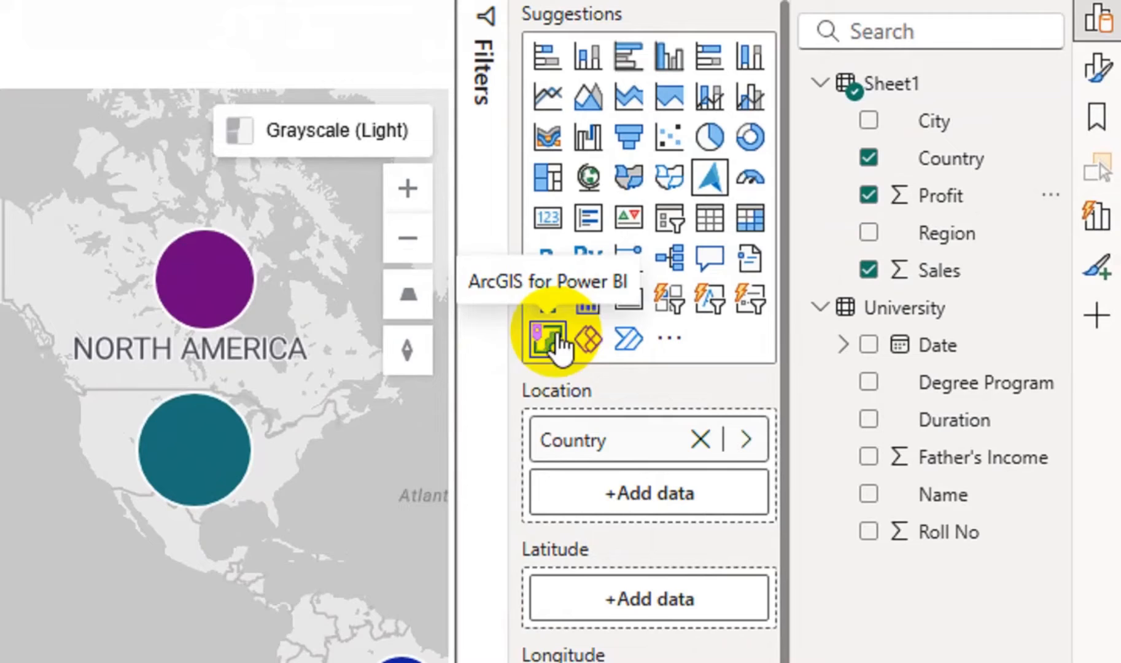
left_click(728, 218)
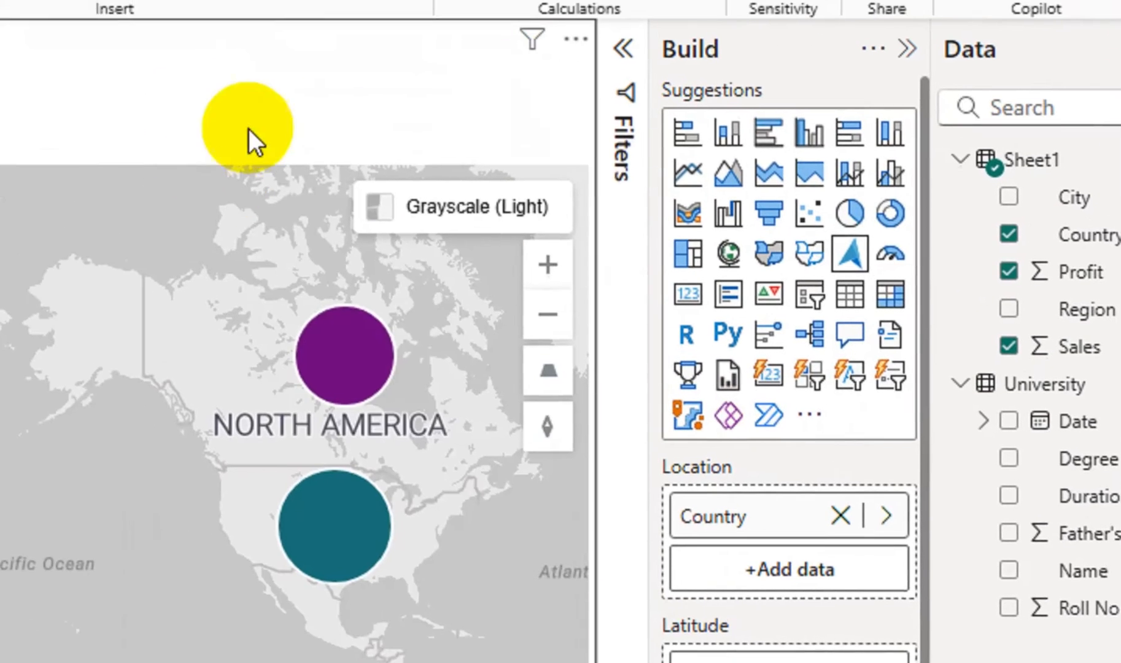
left_click(429, 209)
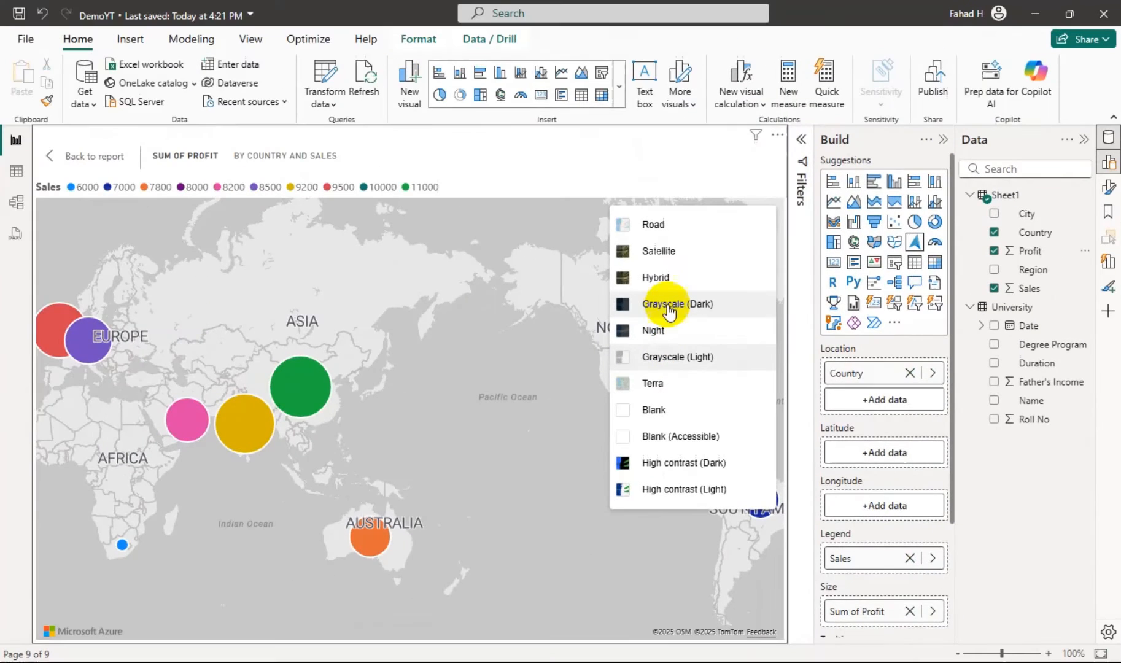
left_click(679, 257)
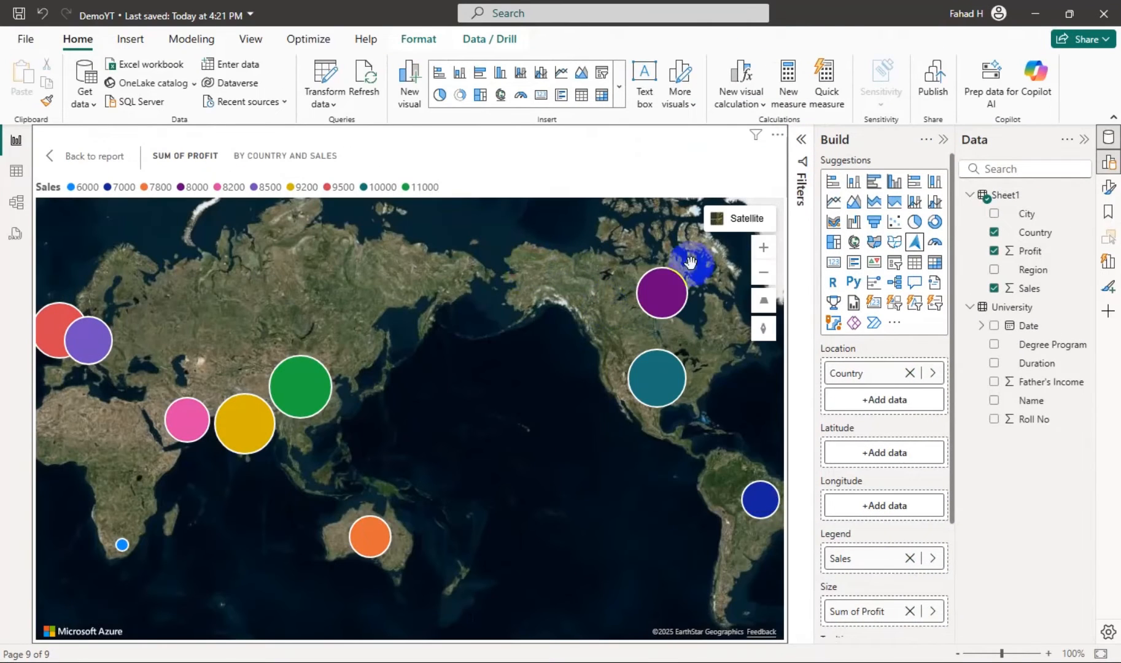
mouse_move(750, 221)
left_click(694, 334)
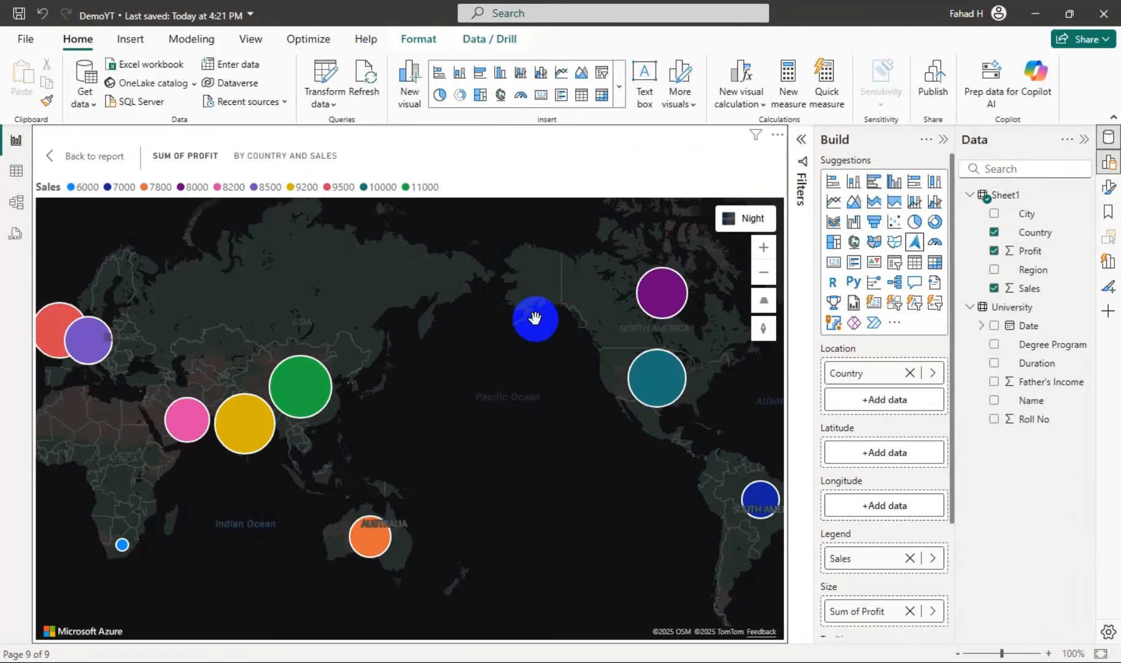
Test the map's zoom controls and tilt the view back and forth with the pitch control.
left_click(762, 247)
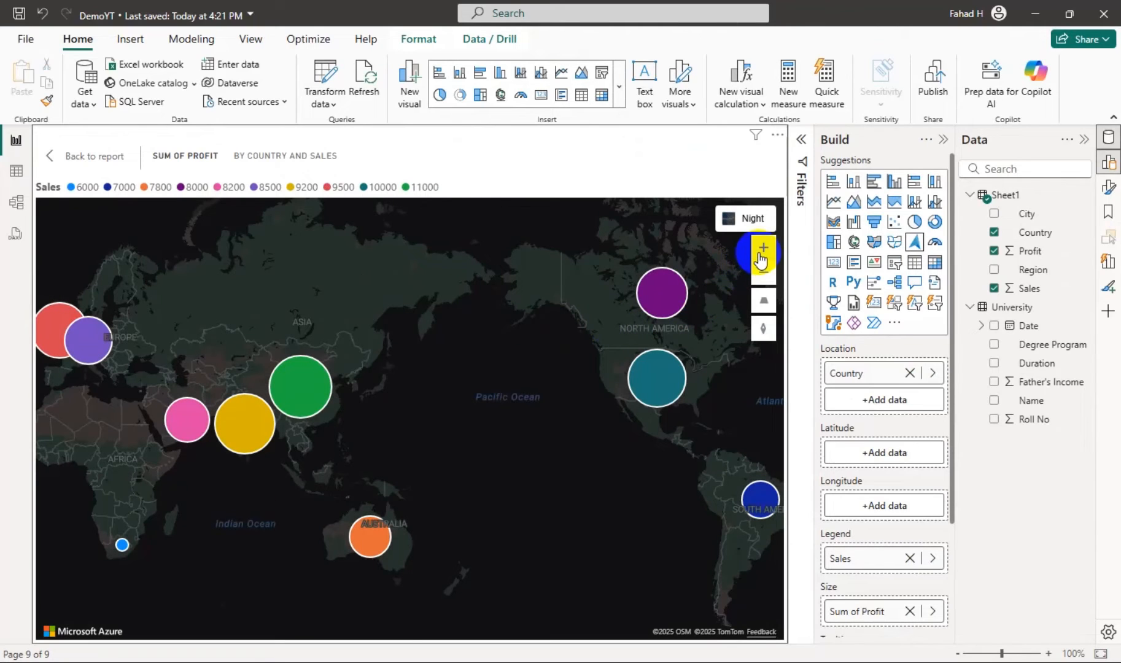
left_click(763, 274)
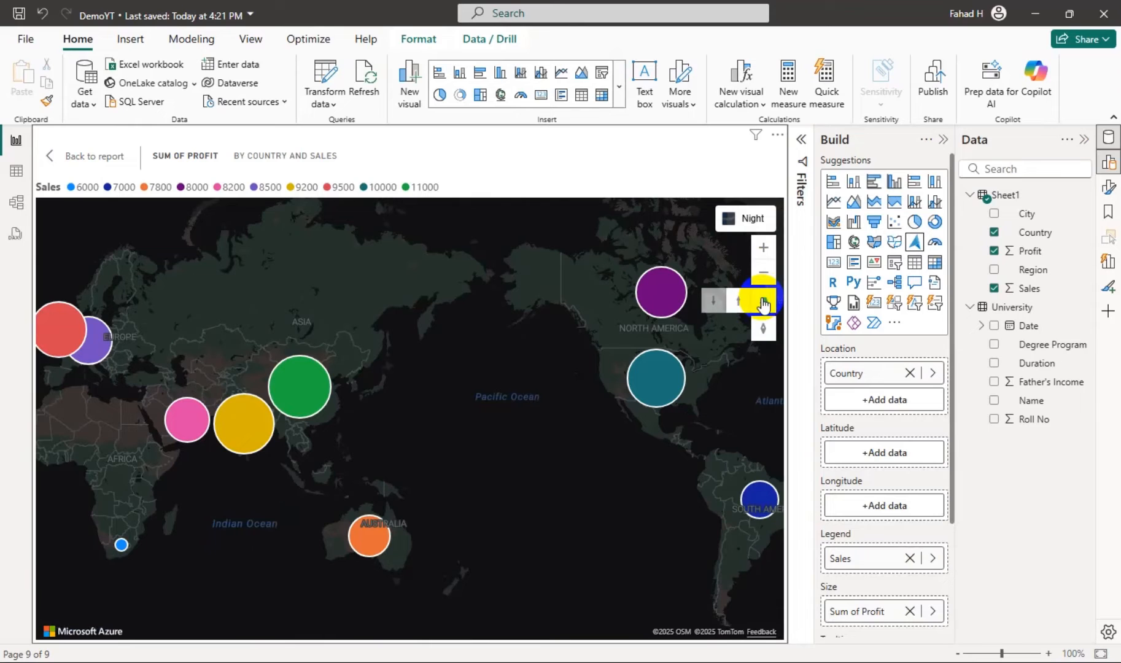
left_click(729, 304)
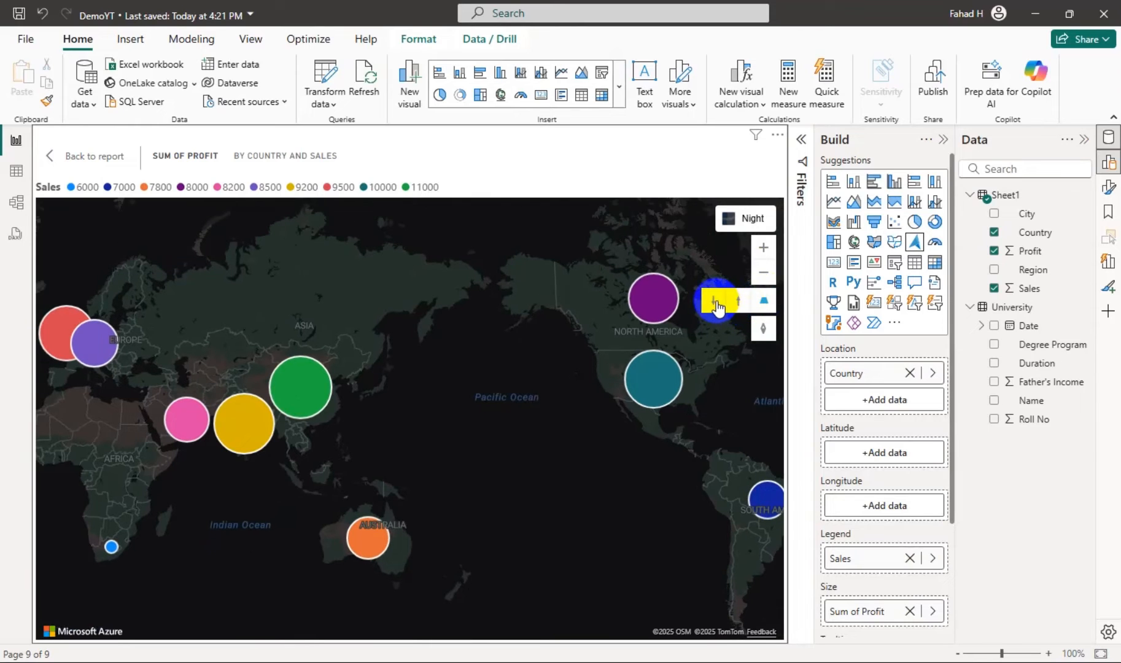
left_click(734, 302)
left_click(716, 303)
left_click(730, 303)
left_click(712, 303)
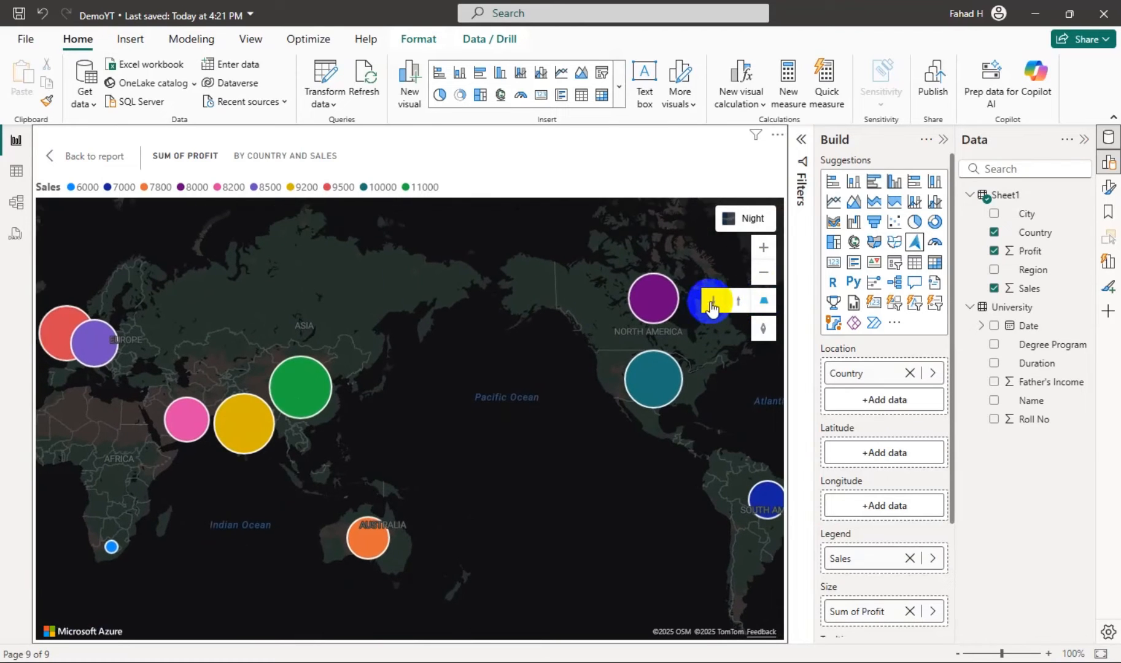
left_click(730, 302)
left_click(711, 303)
left_click(732, 303)
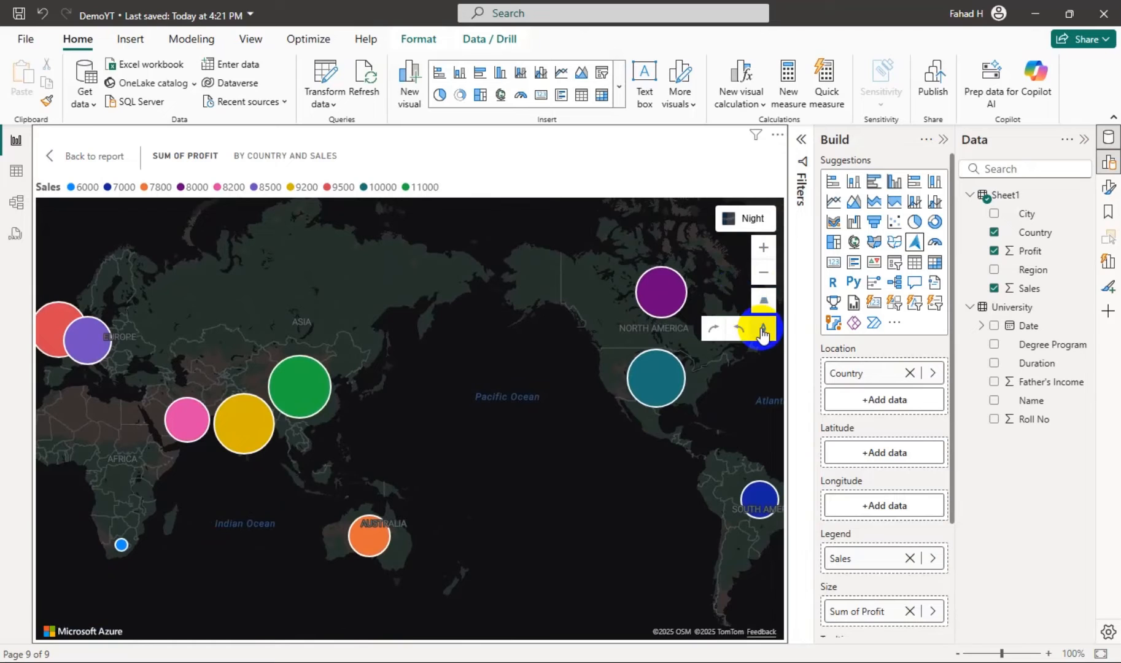
Test the map's rotation control in both directions and tilt the rotated view.
left_click(740, 332)
left_click(718, 331)
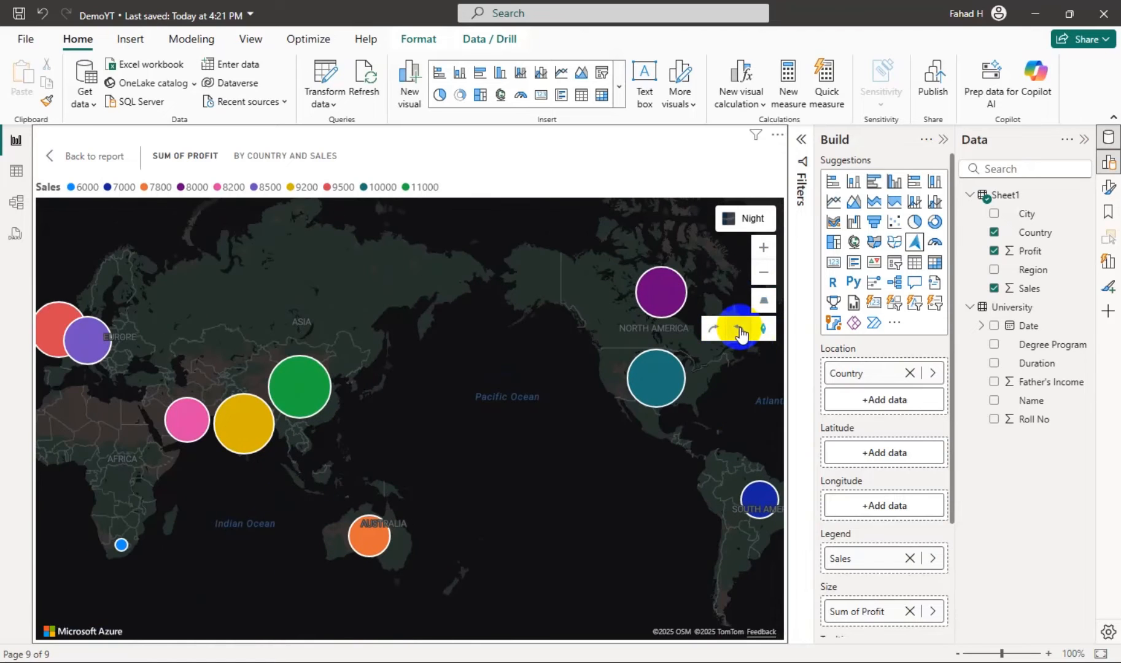
left_click(740, 332)
left_click(717, 330)
left_click(740, 332)
left_click(716, 331)
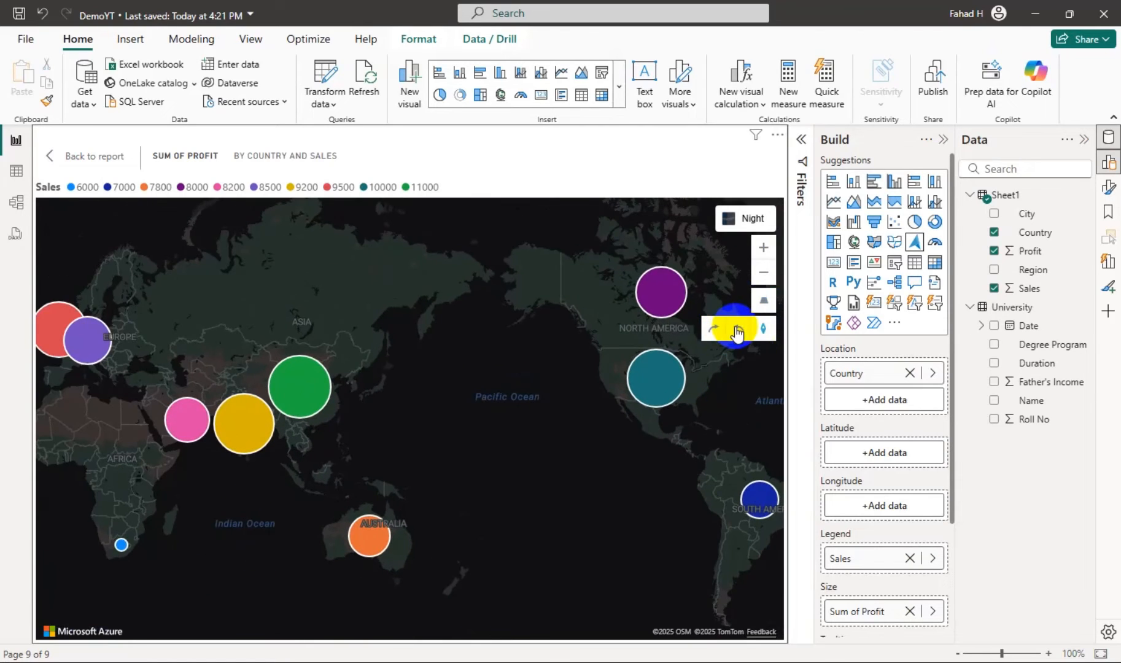
left_click(737, 332)
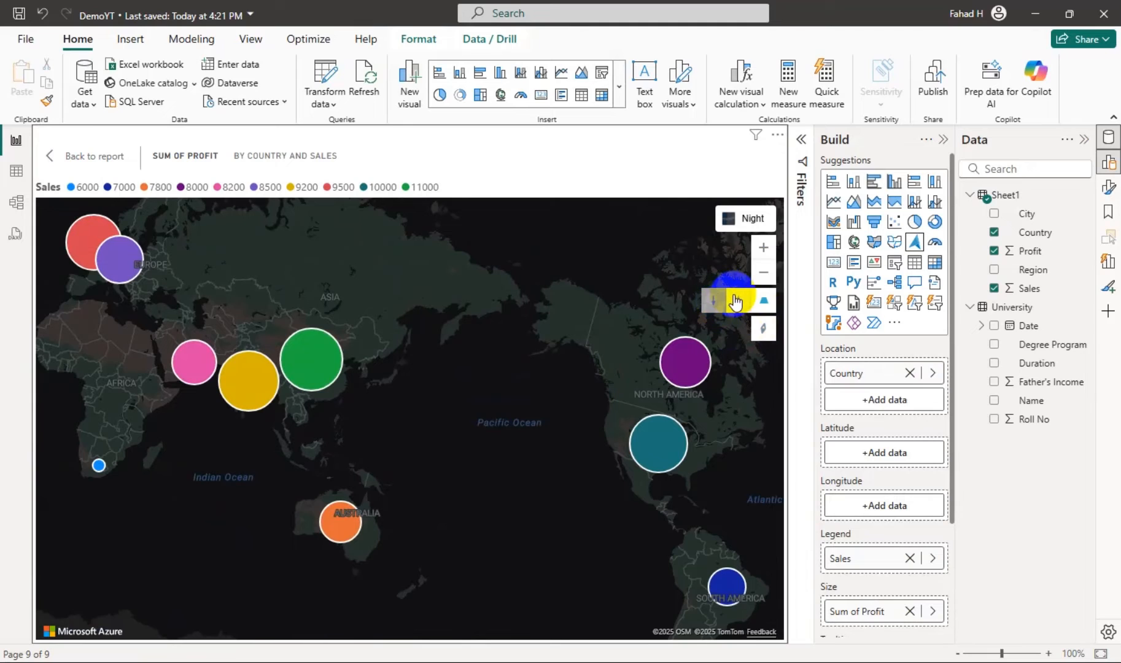
left_click(735, 301)
left_click(596, 320)
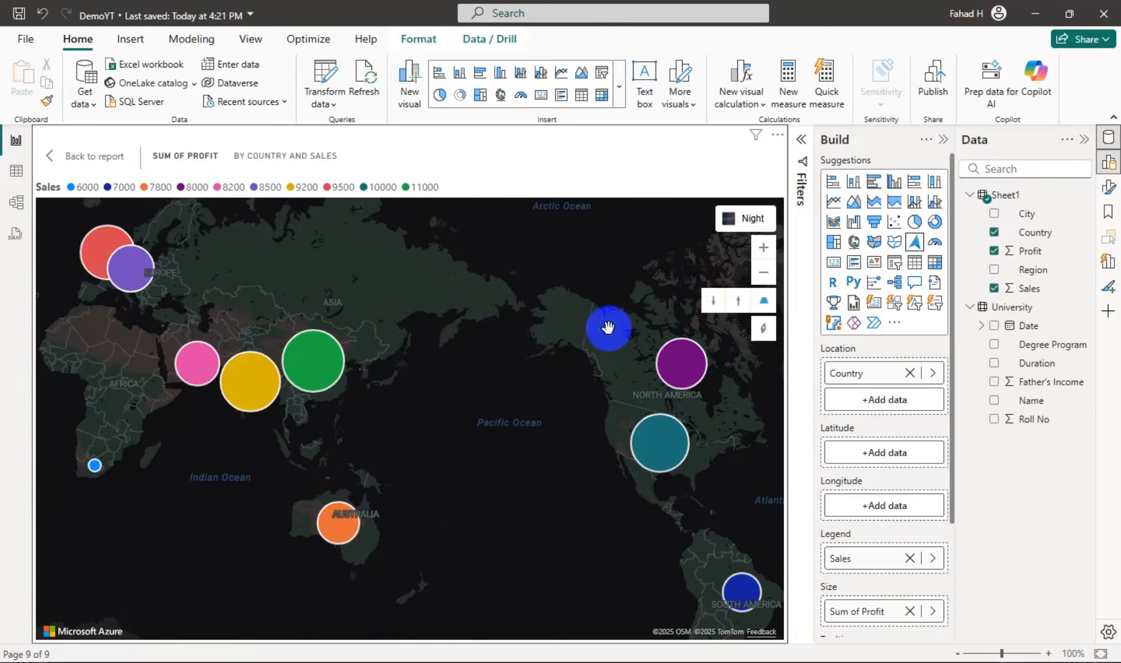
Open the map's formatting options and try turning the bubble layer and the legend off and back on.
left_click(1106, 186)
scroll(1014, 362, "down", 1)
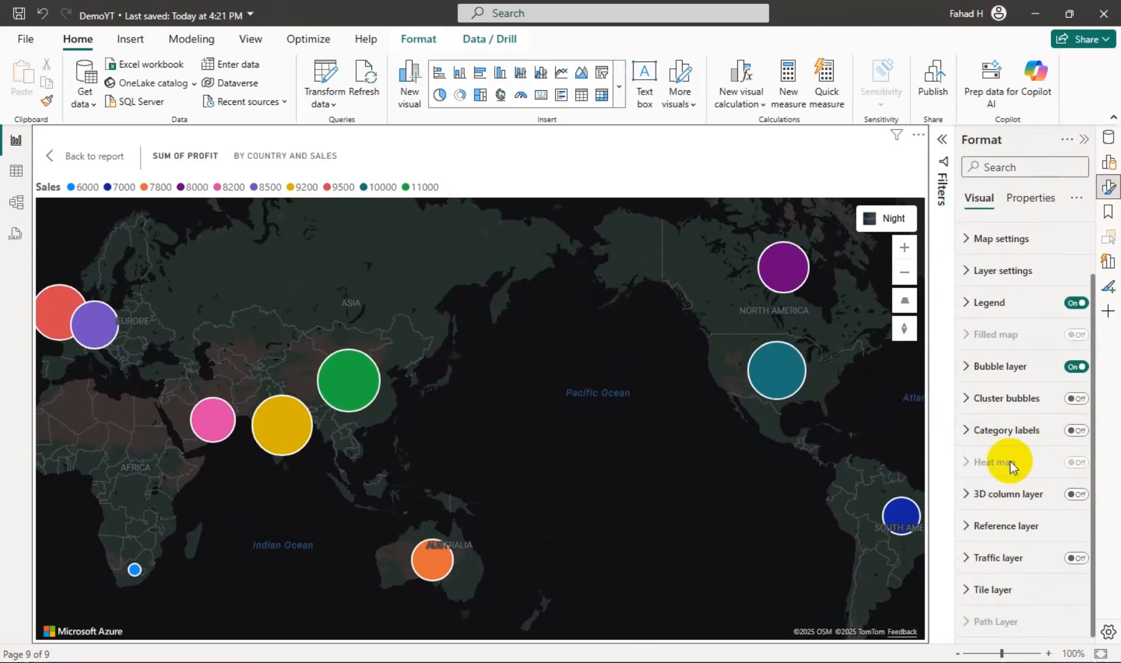
left_click(1074, 366)
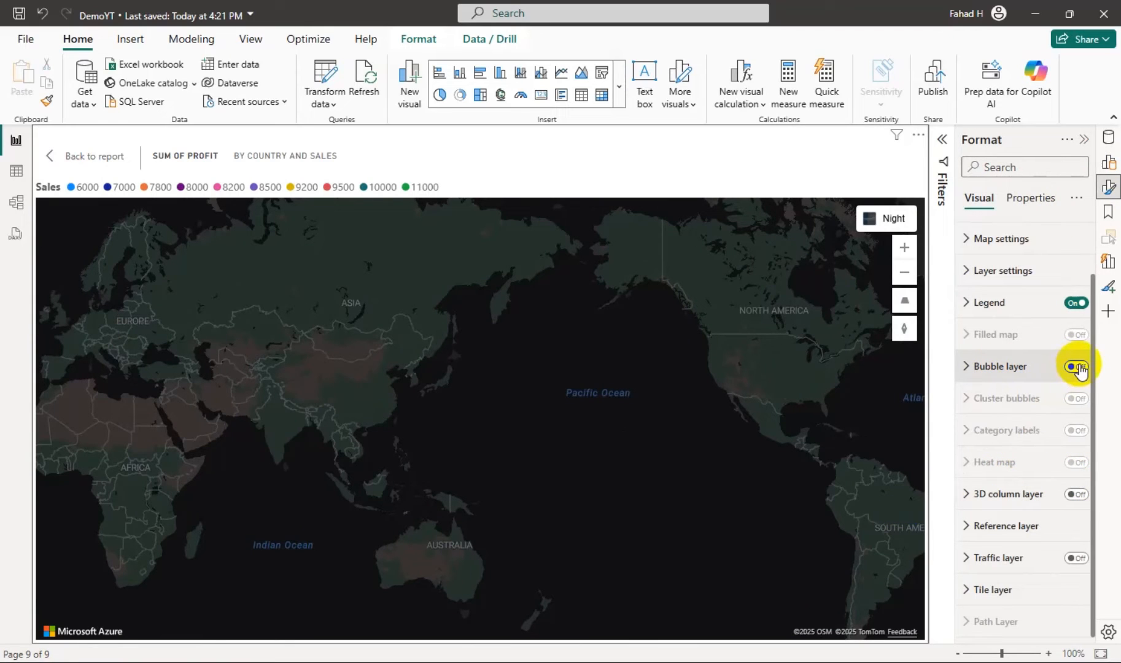
left_click(1075, 367)
left_click(1075, 303)
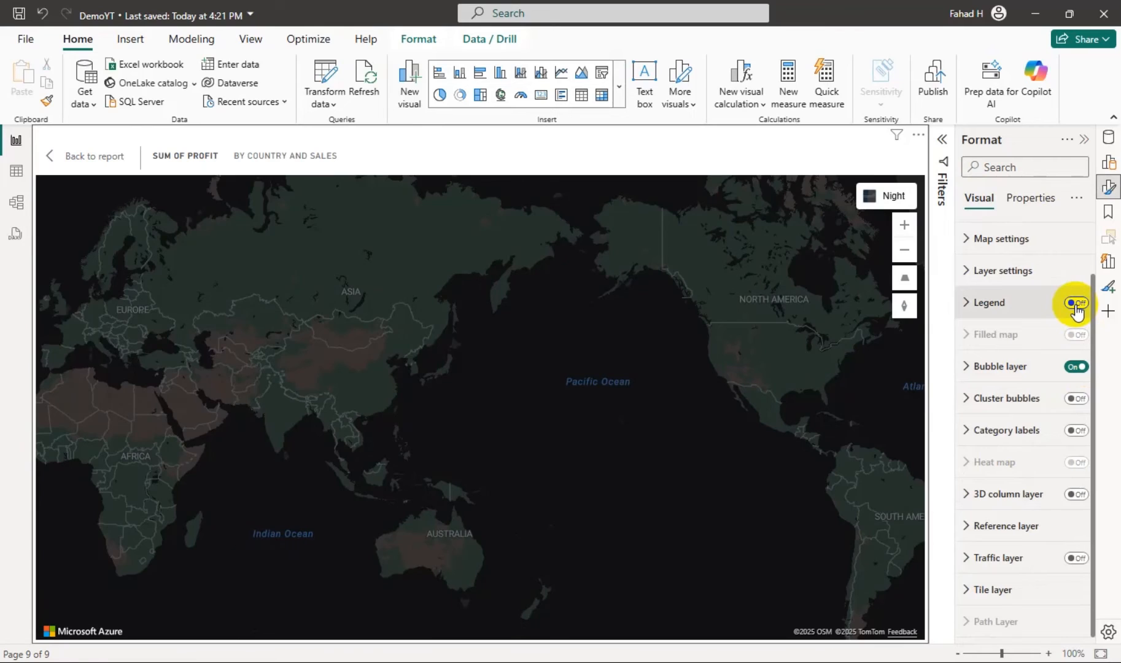
left_click(1075, 302)
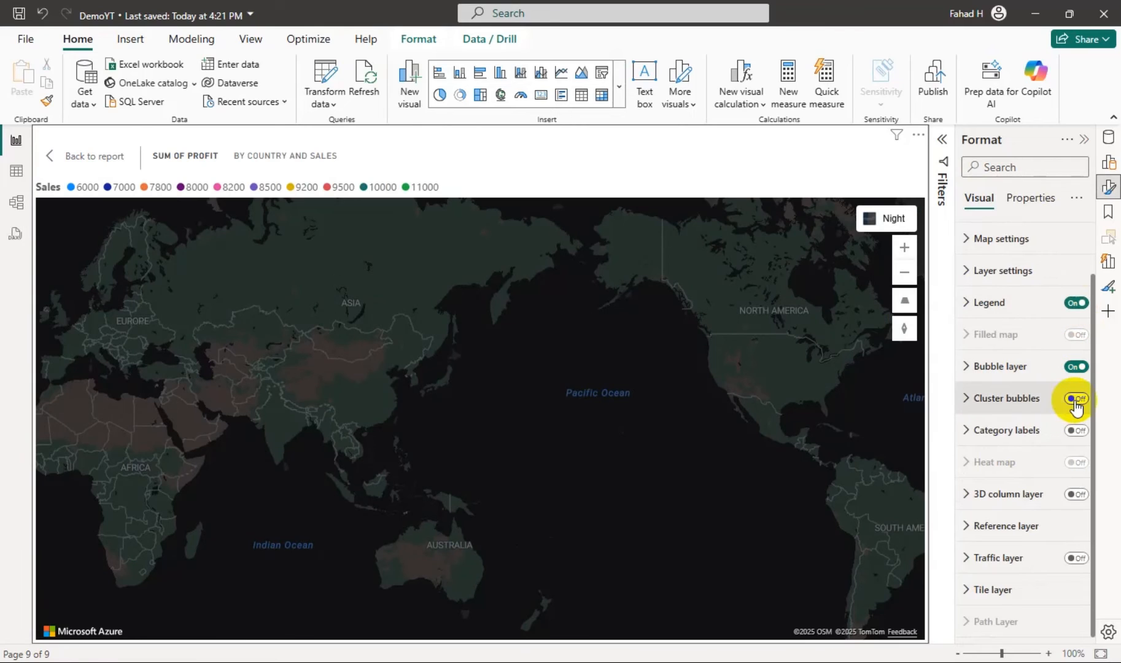
Turn on cluster bubbles for the map and set the cluster size to 28 px.
left_click(1074, 400)
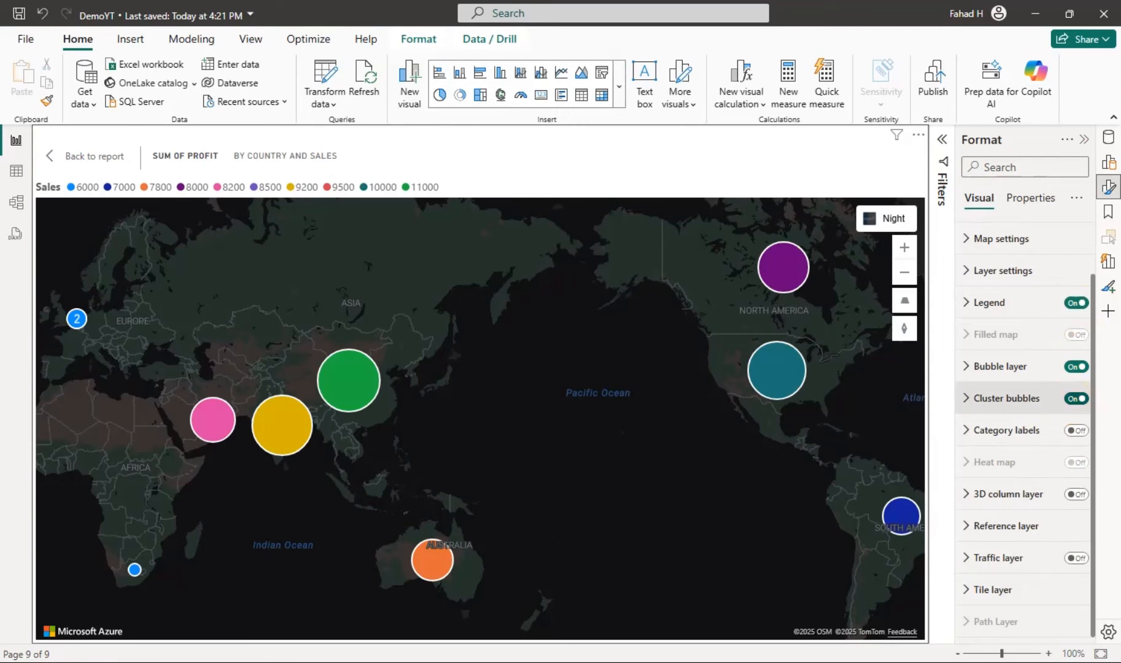
left_click(996, 400)
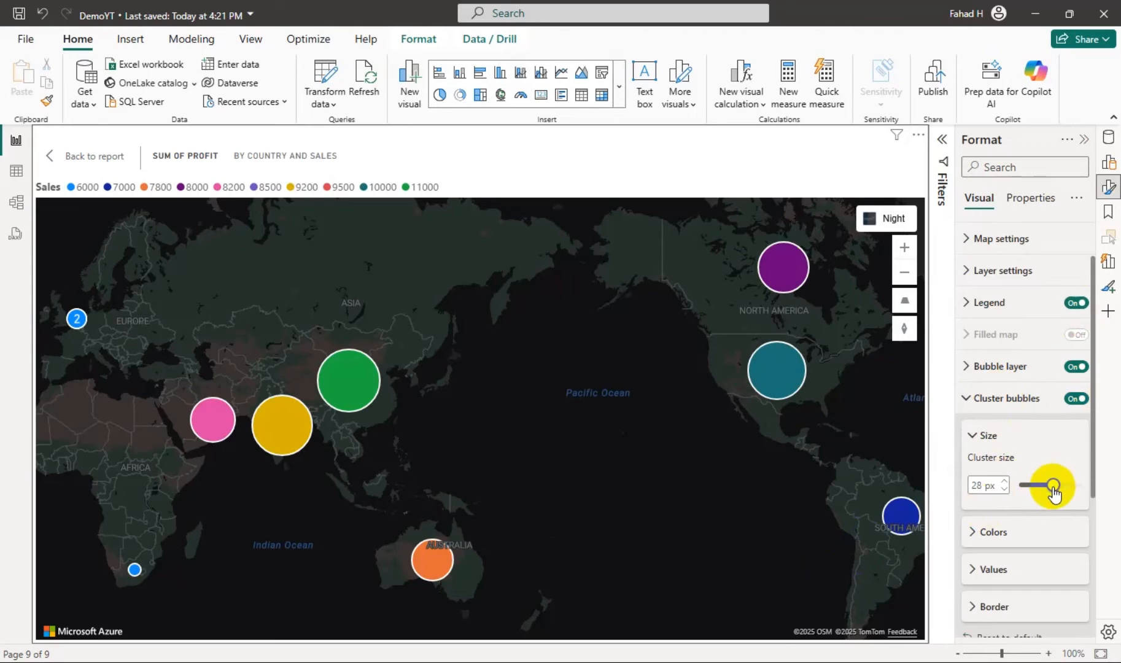
left_click_drag(1053, 491, 1051, 491)
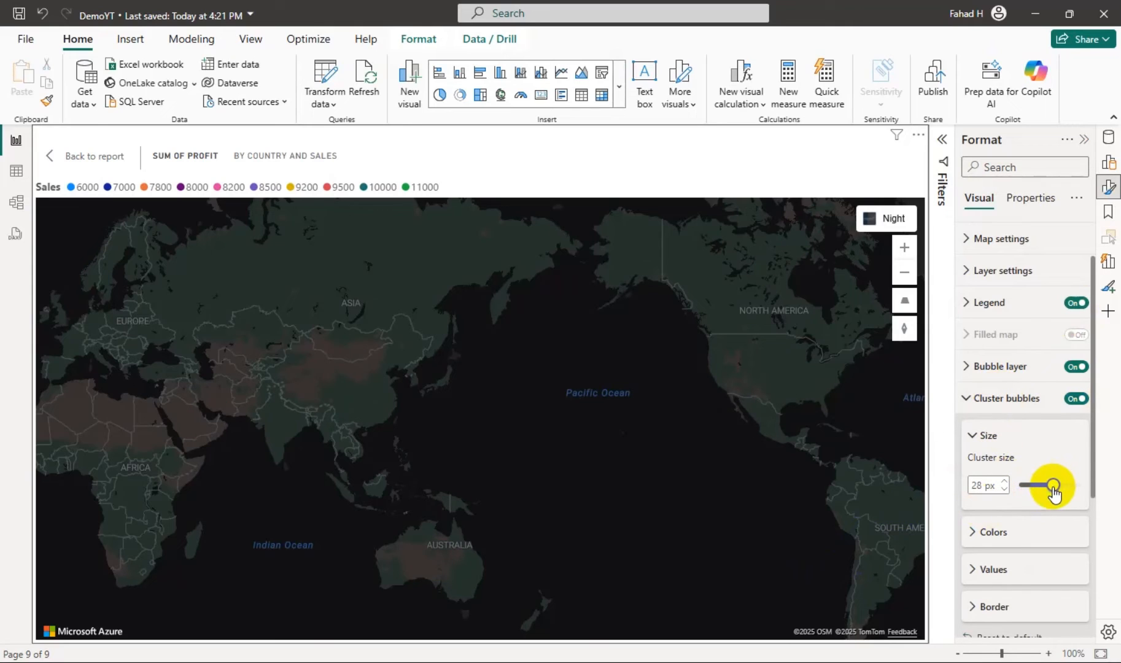
left_click(969, 402)
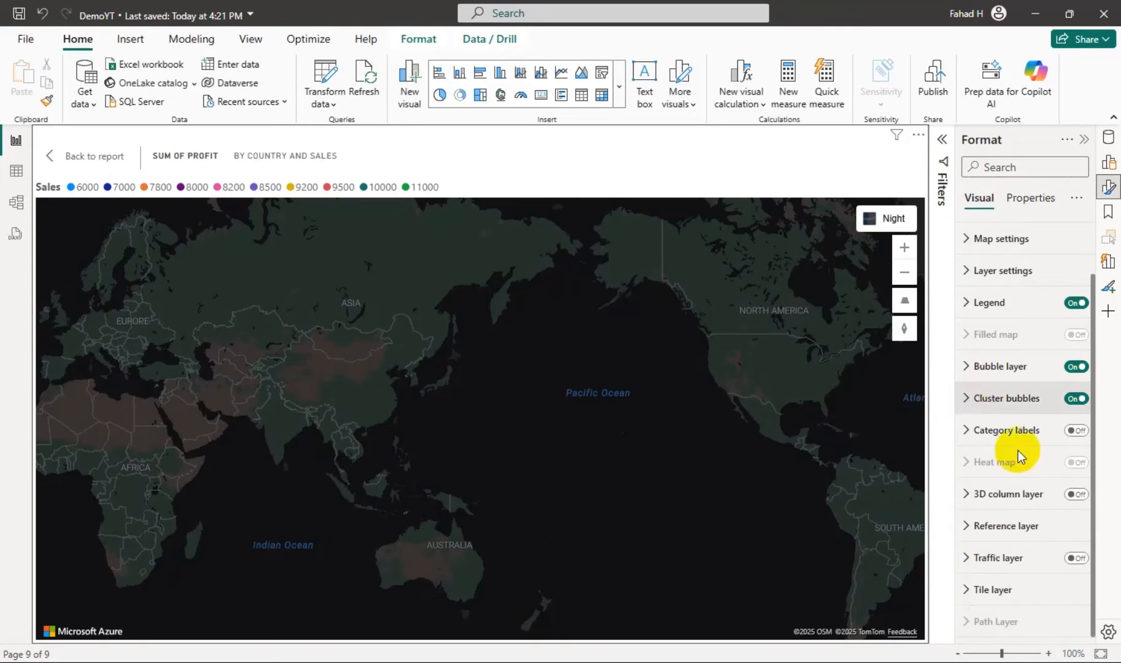
Try category labels and the 3D column layer on the map, turning each off again.
left_click(1078, 431)
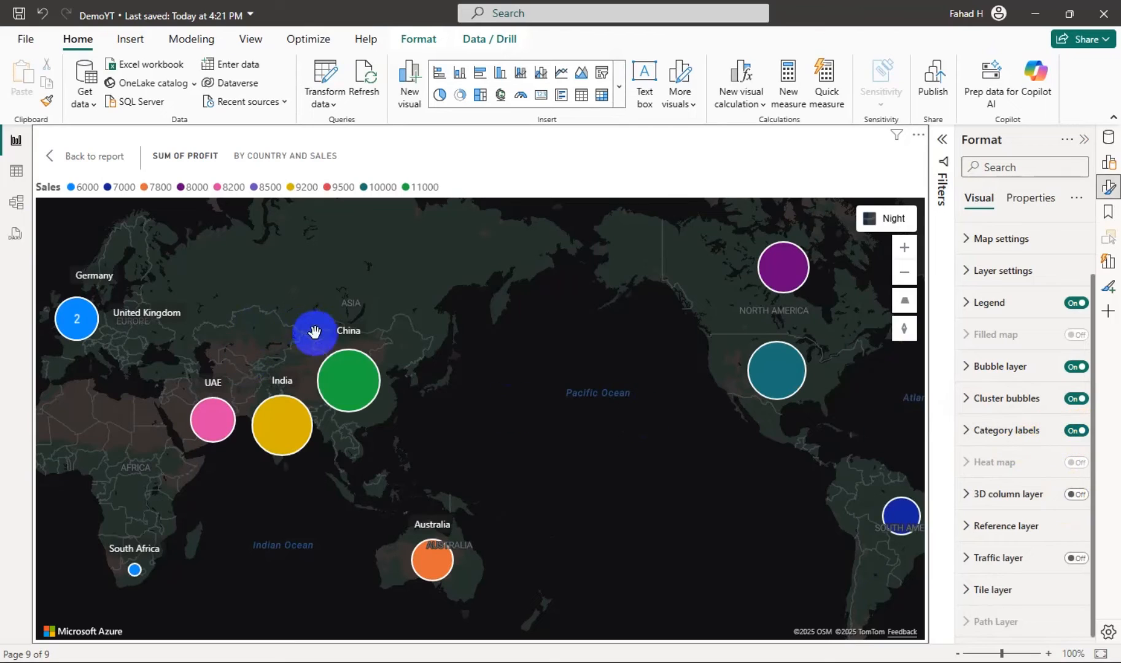
left_click(1075, 430)
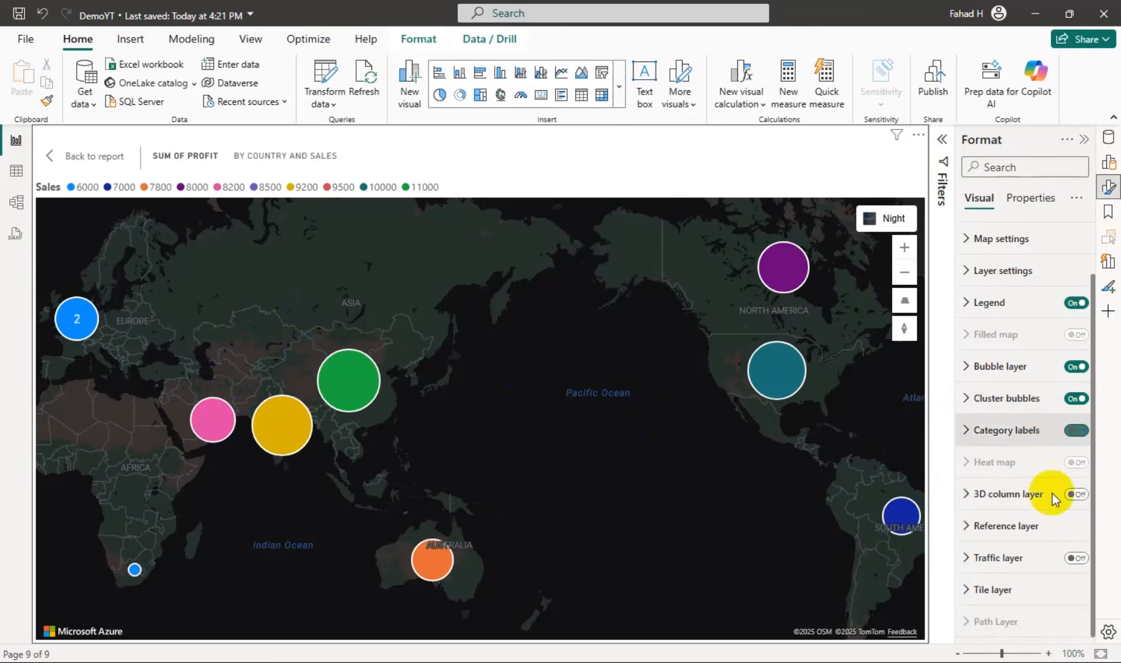
left_click(1075, 495)
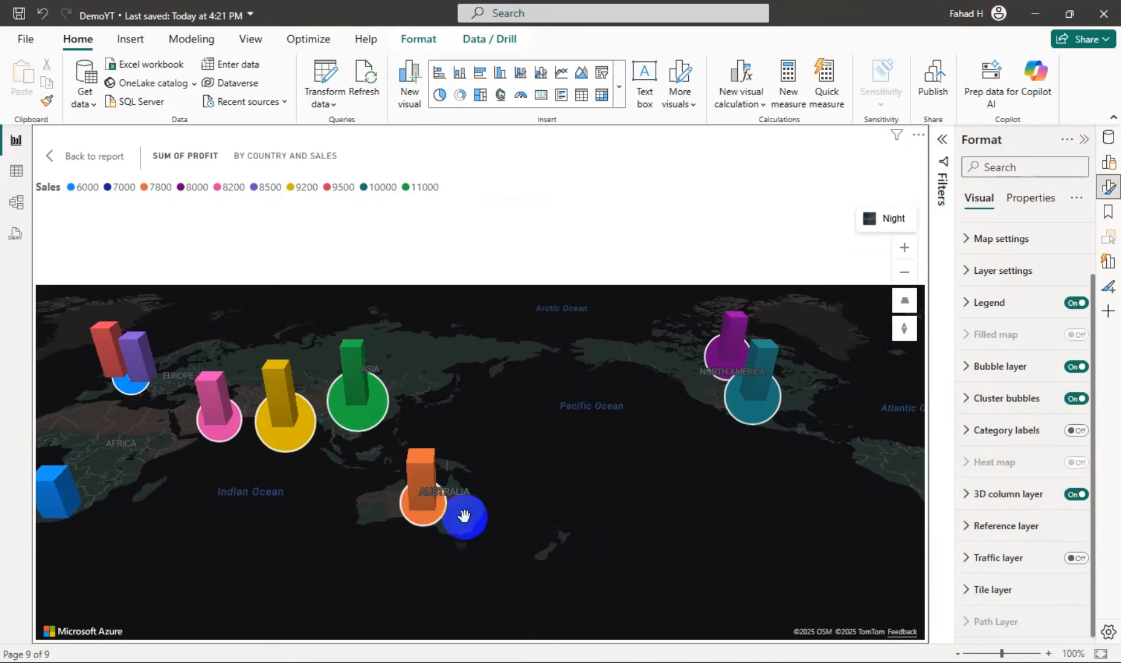
scroll(521, 447, "down", 2)
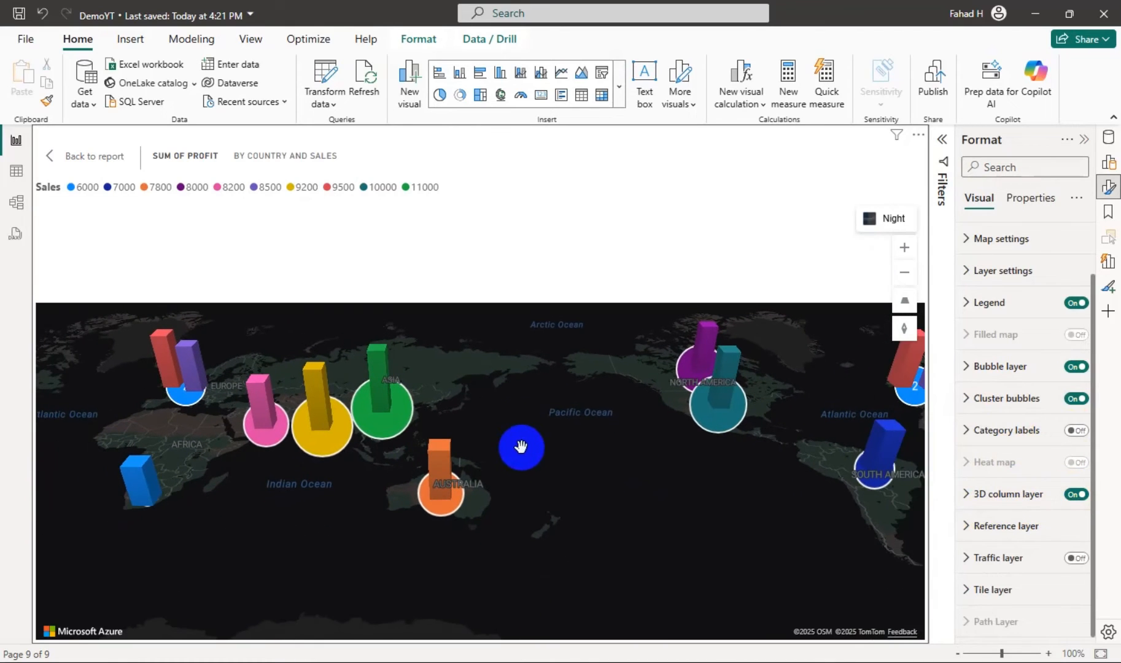
left_click(1077, 495)
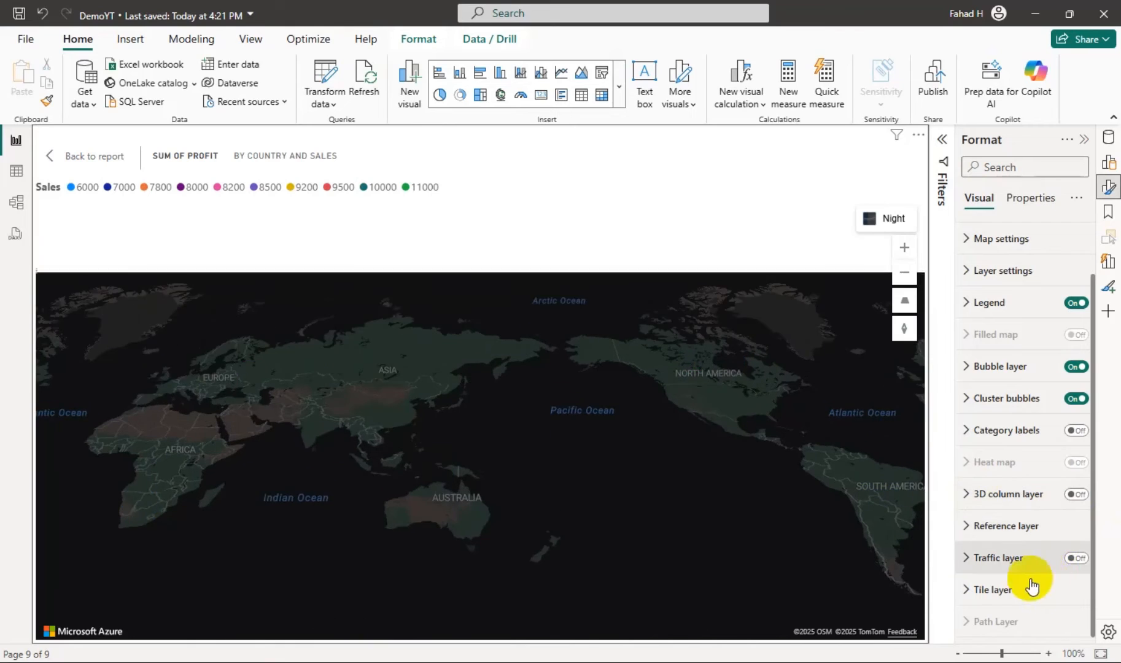
Turn on the map's traffic layer and look through the tile layer's URL and view bound settings and the visual's general properties.
left_click(1075, 557)
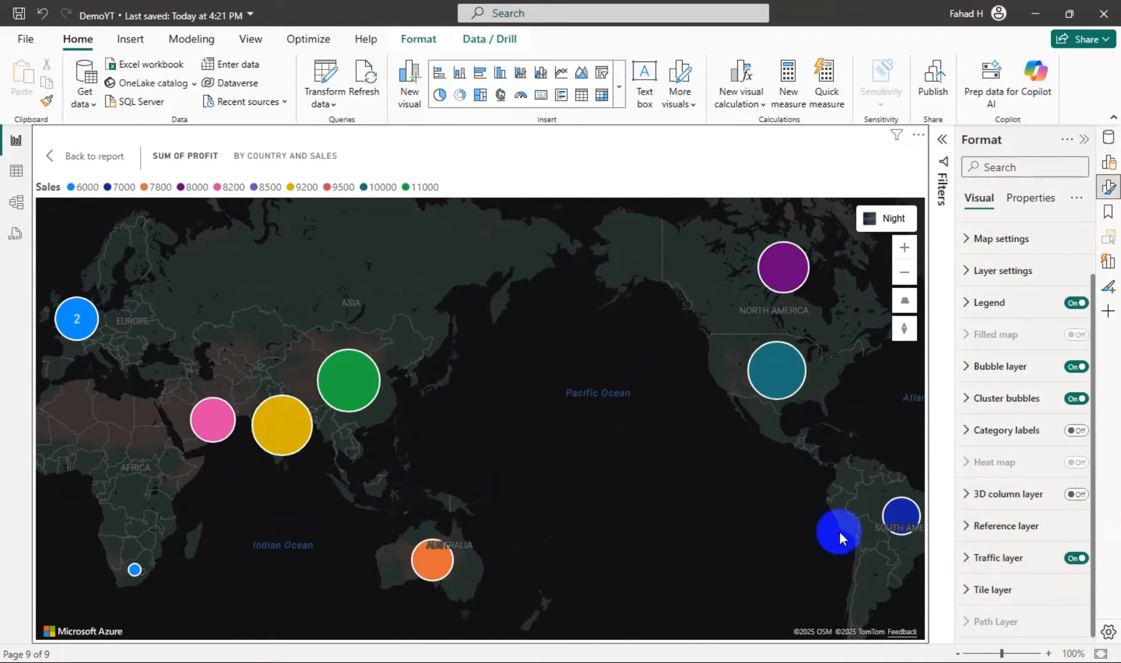
left_click(981, 592)
scroll(1026, 582, "down", 3)
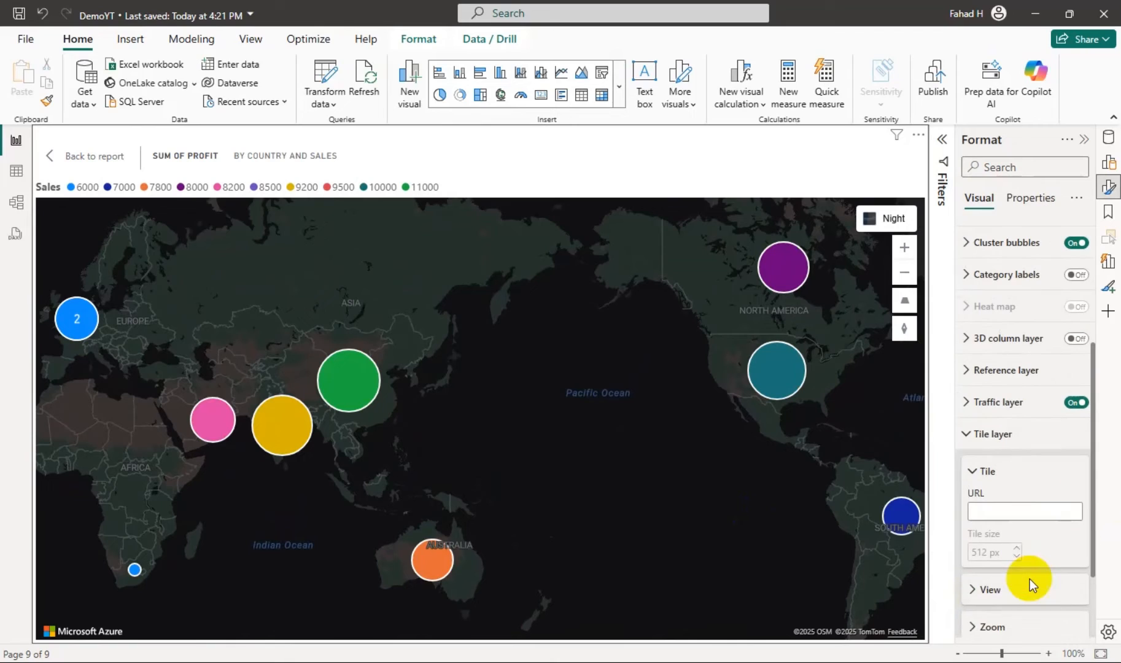
scroll(1006, 503, "down", 2)
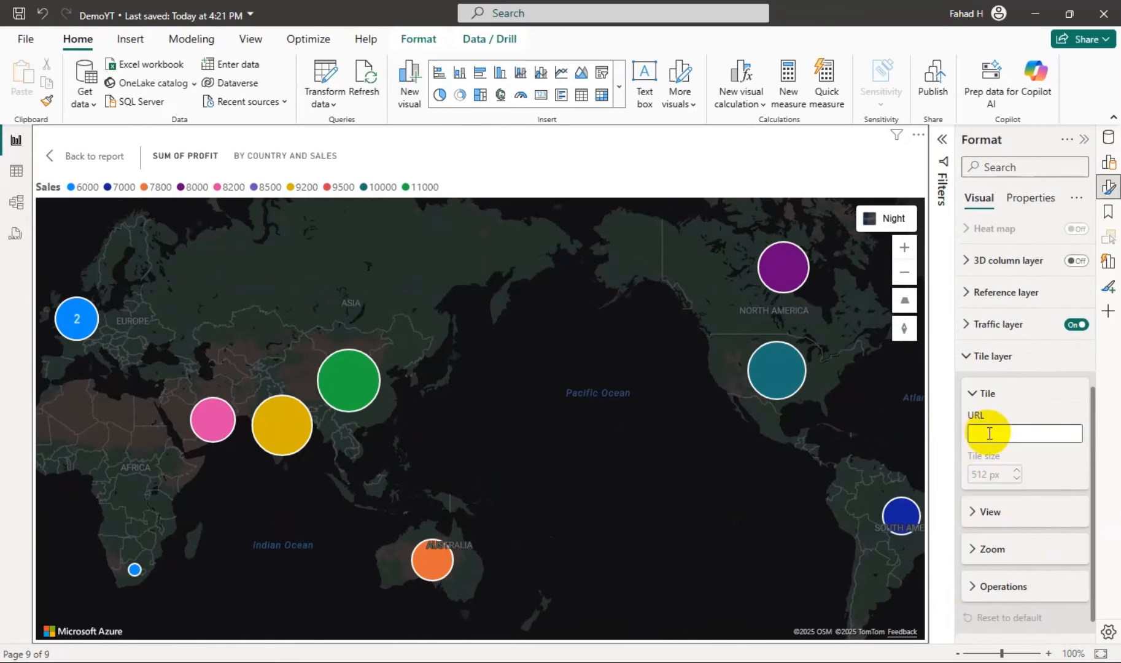
left_click(993, 514)
scroll(1000, 534, "down", 2)
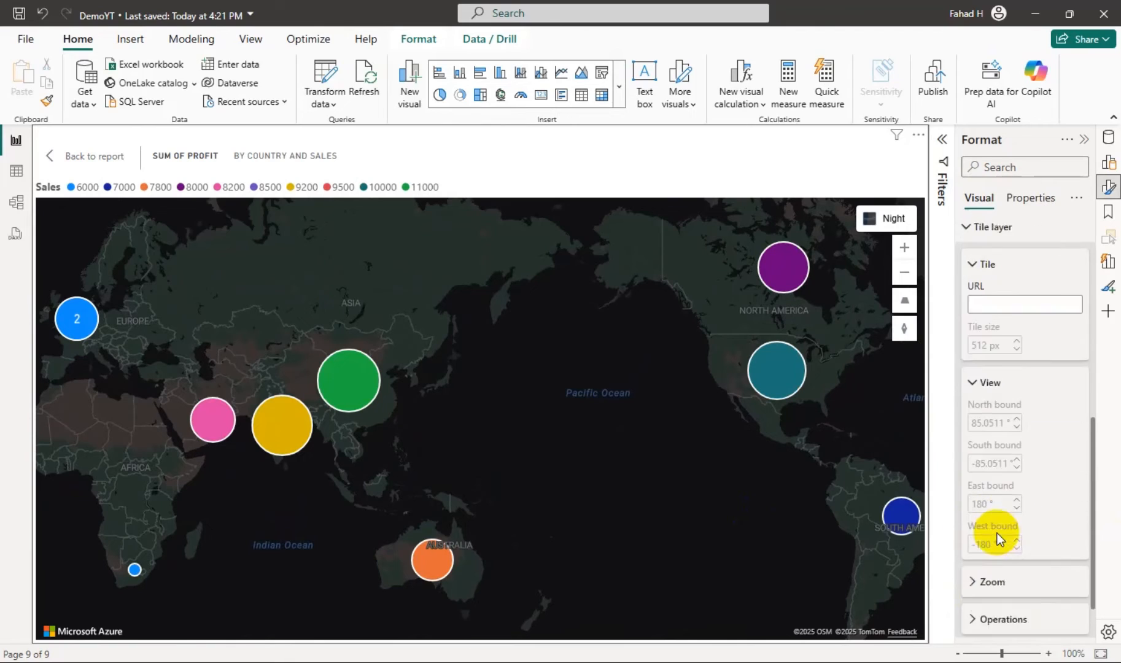
scroll(997, 539, "down", 1)
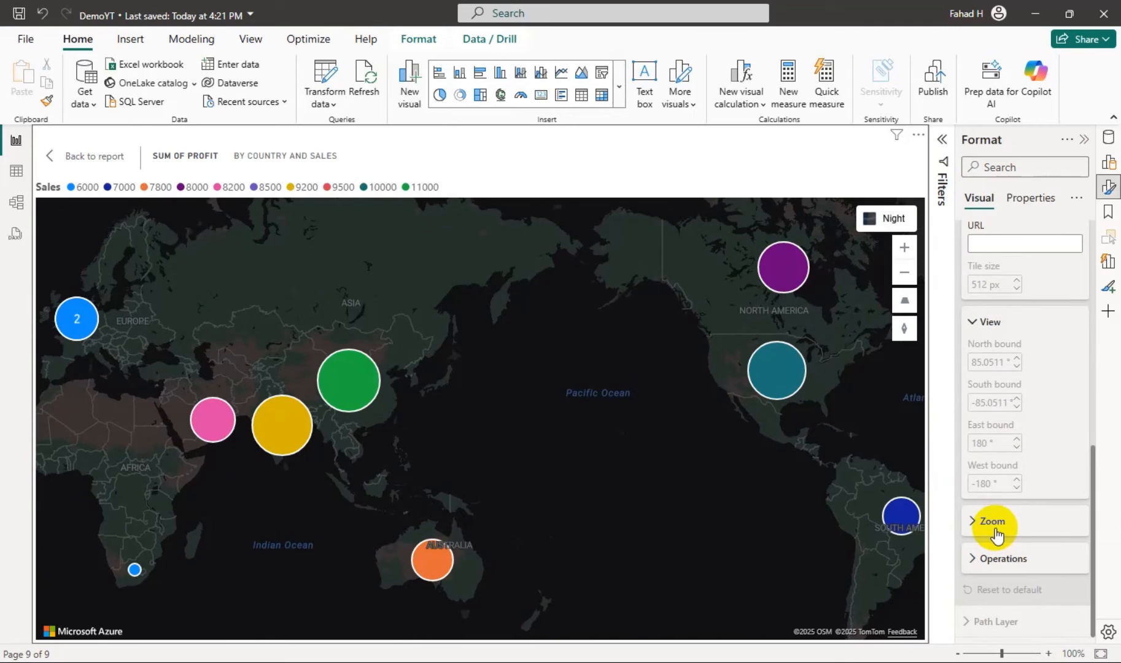
scroll(994, 528, "up", 5)
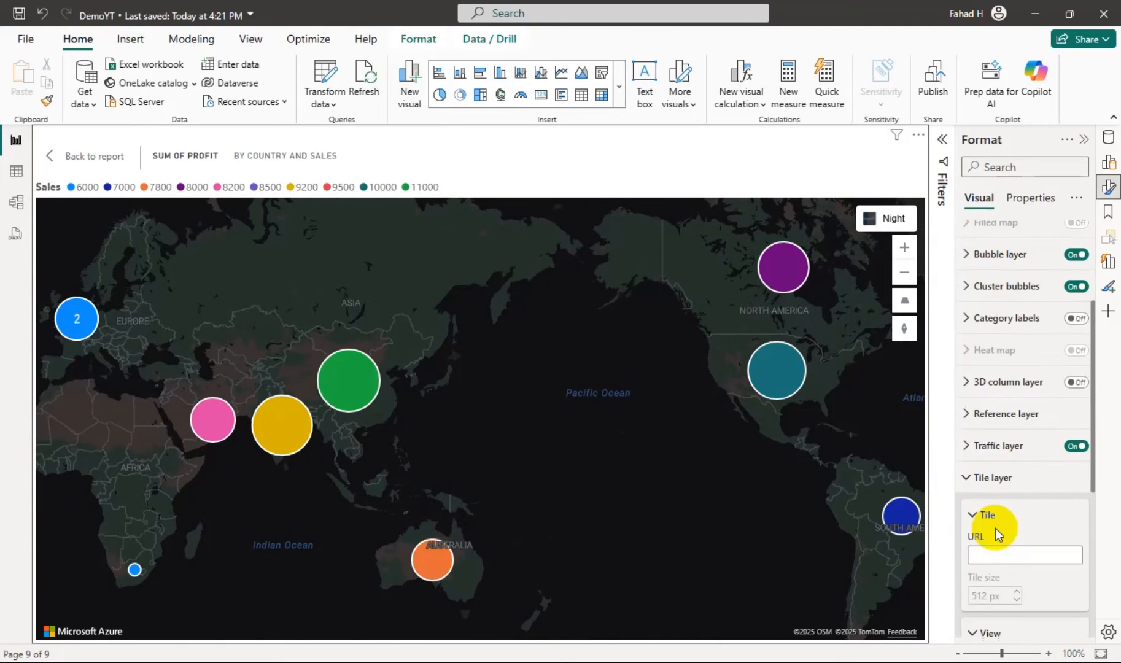
scroll(993, 529, "up", 2)
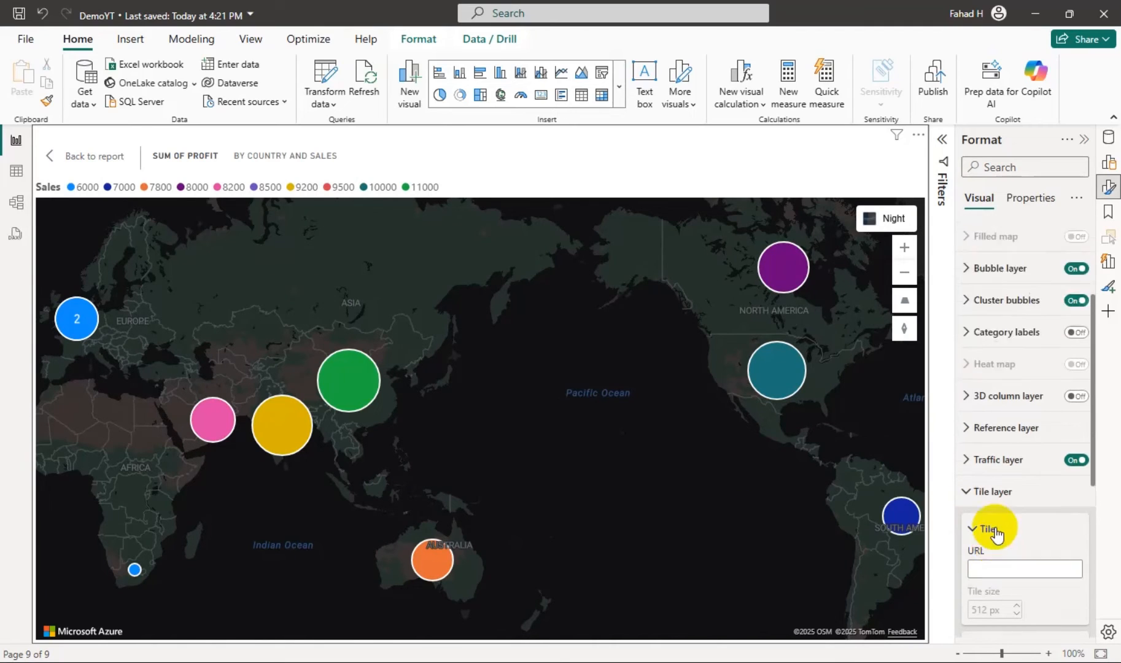
left_click(1034, 202)
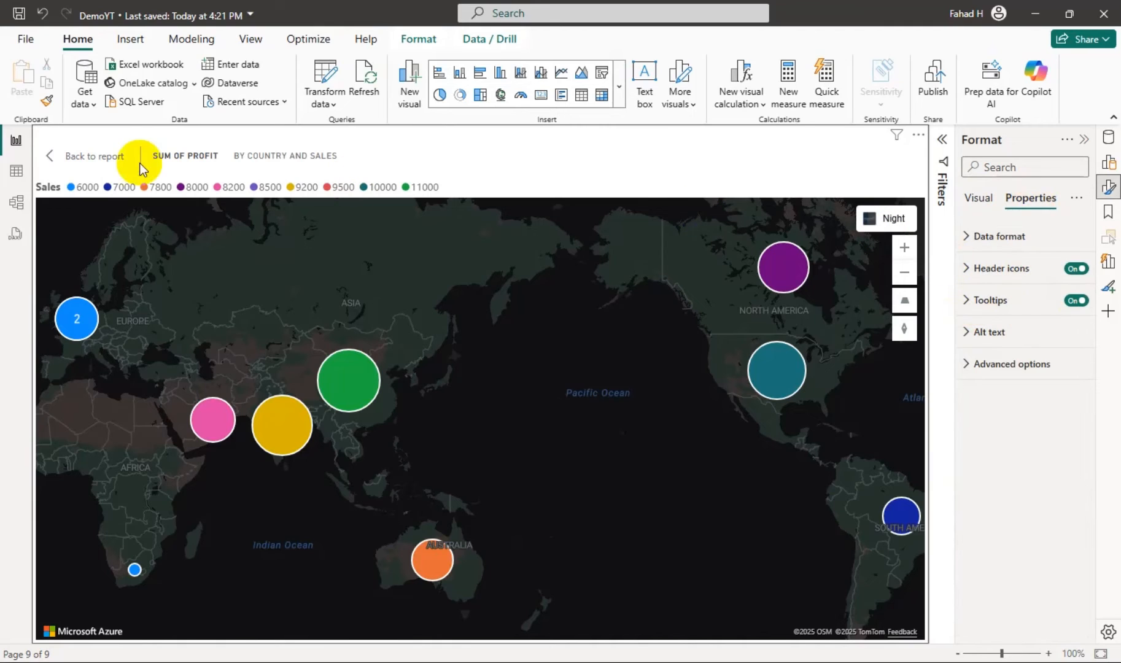
Return to the report page, enlarge the map visual and move it to the upper middle of the page.
left_click(75, 161)
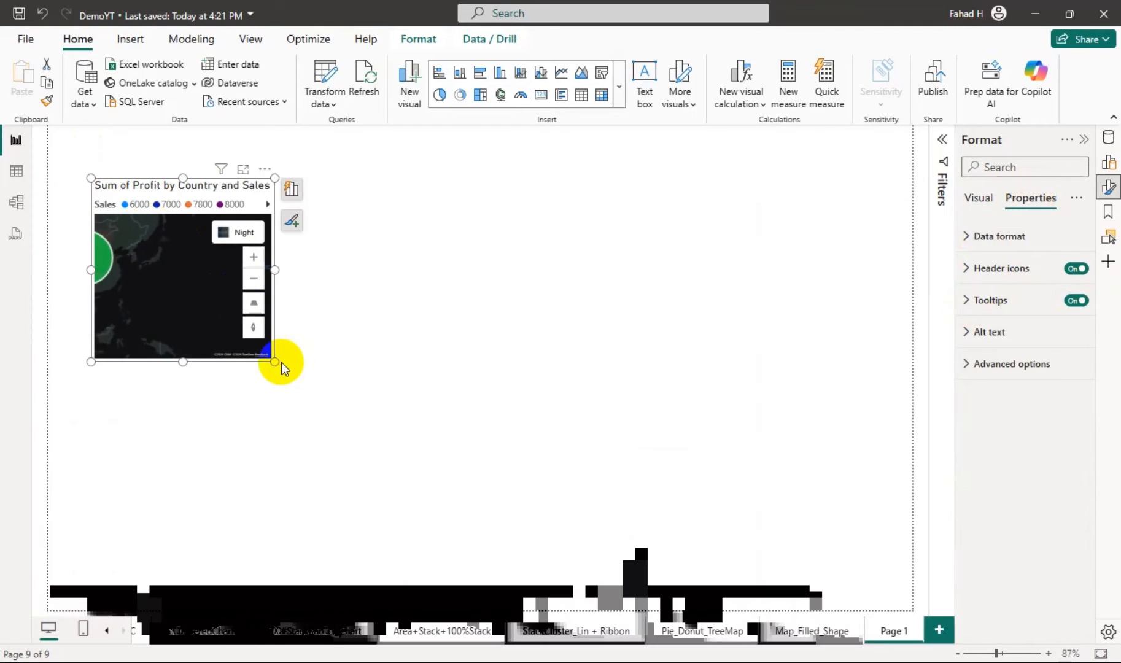
left_click_drag(276, 361, 733, 497)
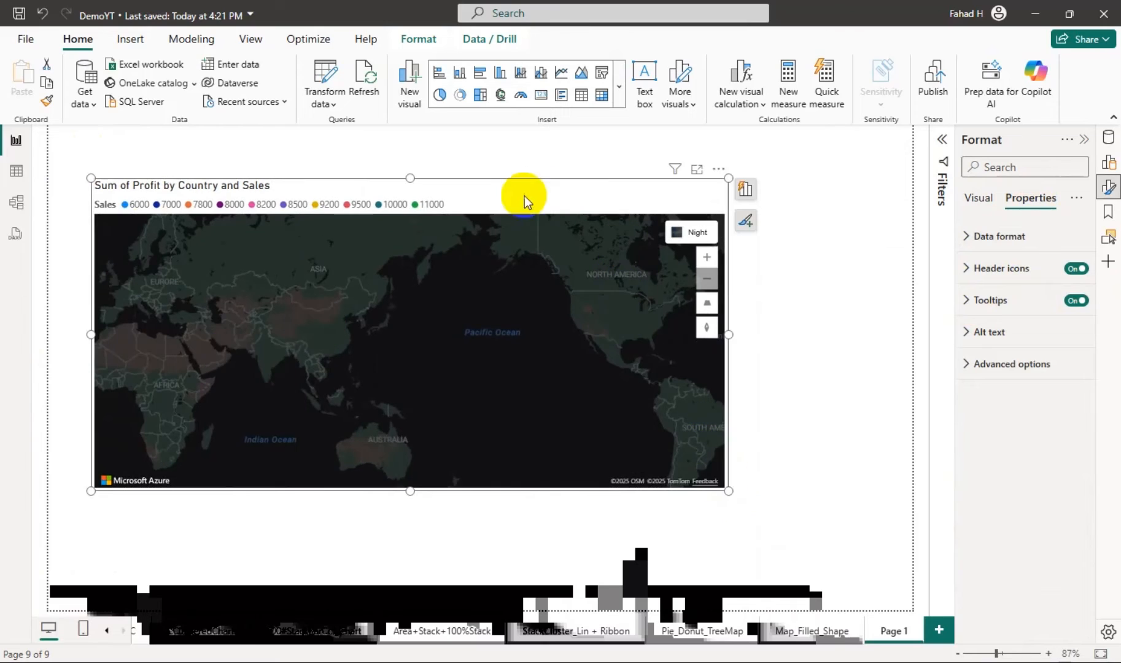
left_click_drag(525, 195, 603, 150)
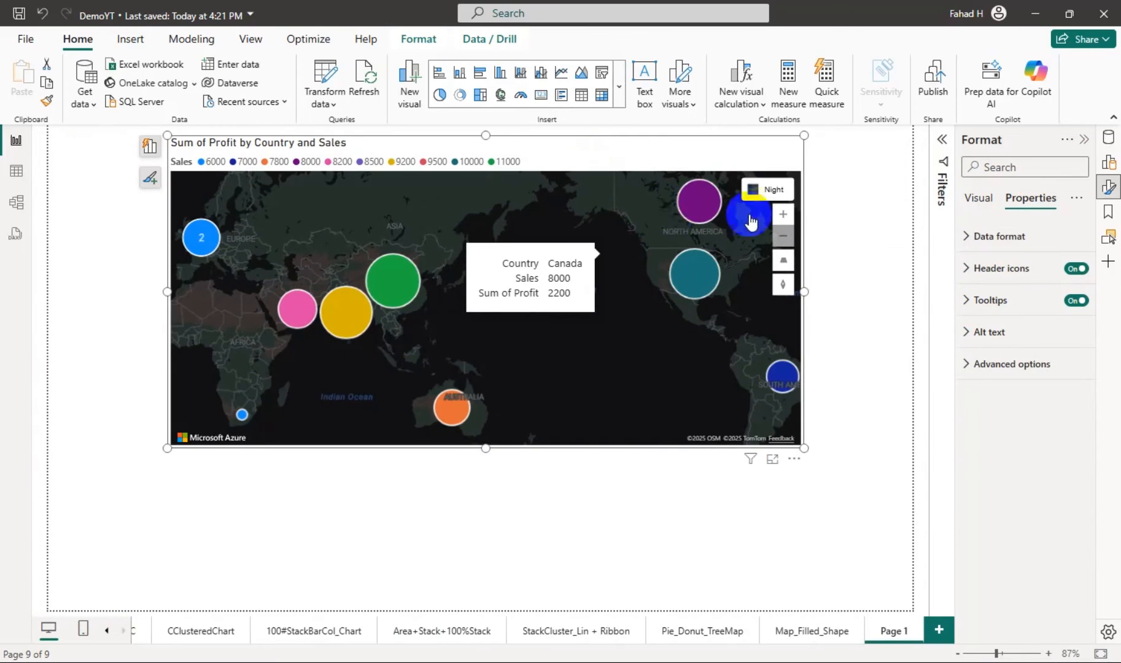
Add a gauge visual to the report page and center it beneath the map.
left_click(1107, 162)
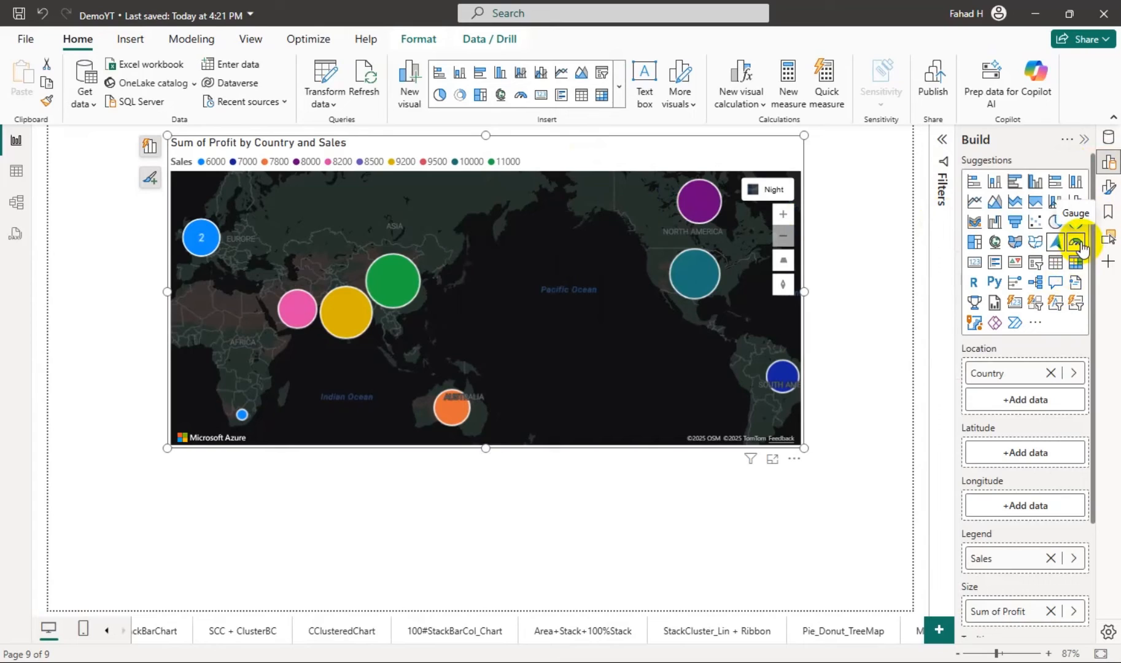
left_click(656, 544)
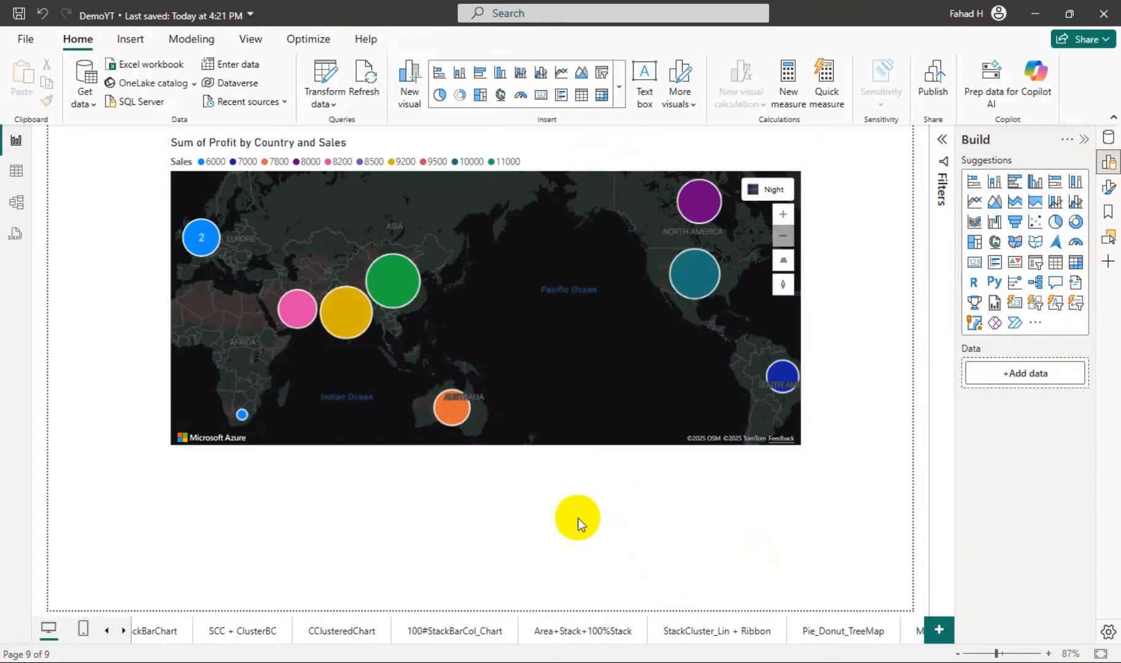
left_click(1075, 241)
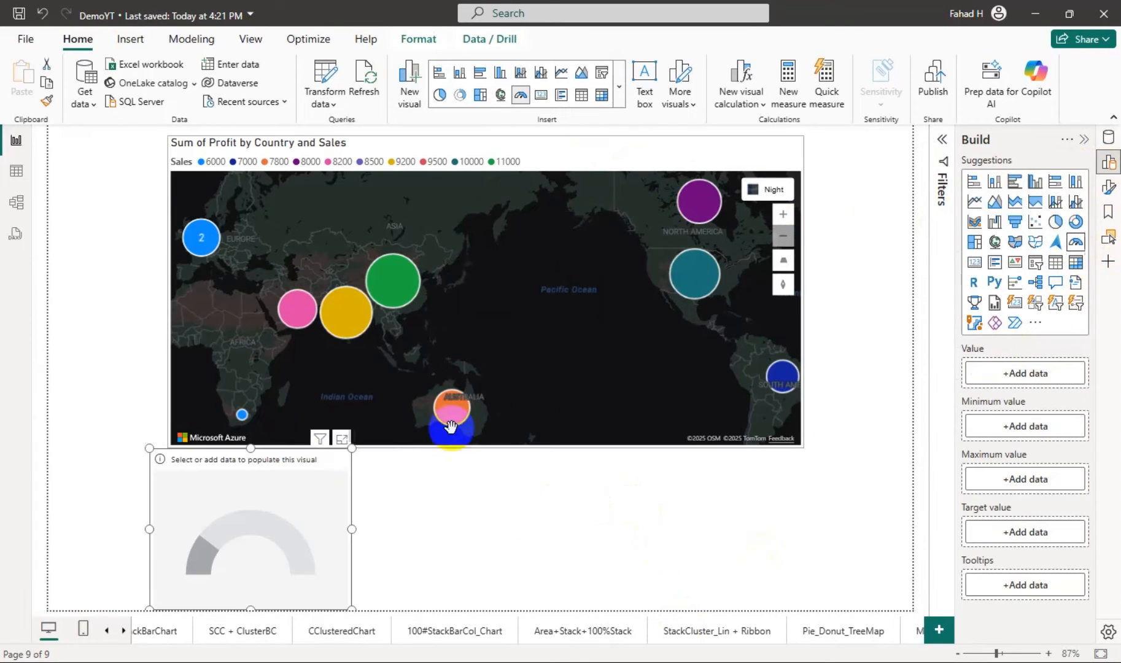
left_click_drag(264, 527, 515, 527)
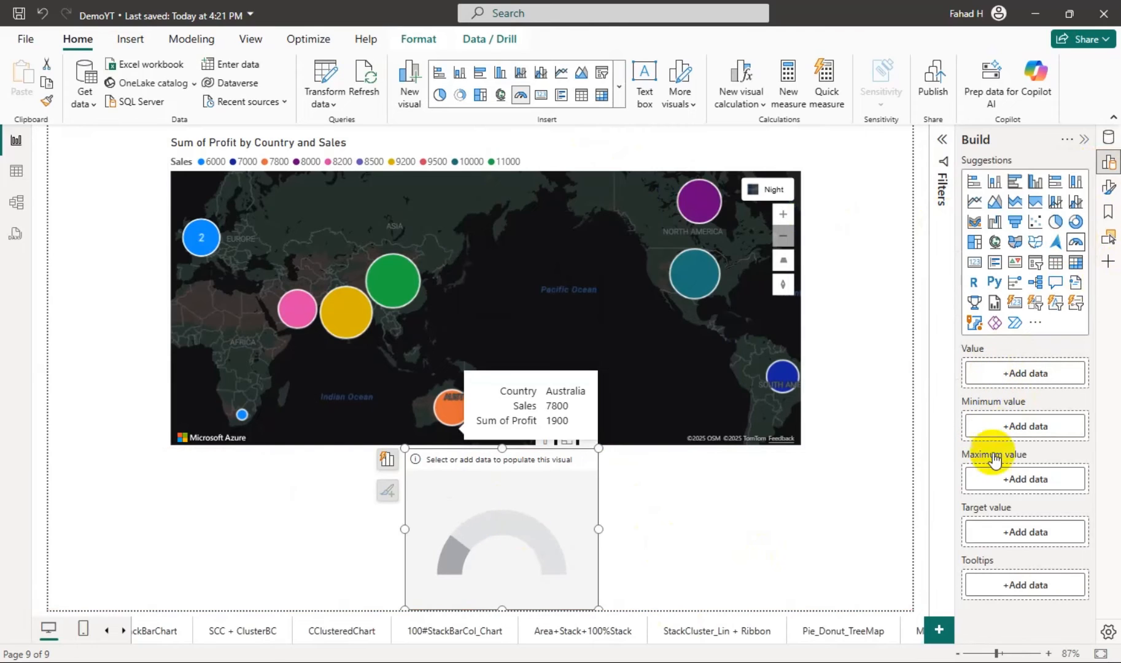
Assign Father's Income from the University table to the gauge's Value.
left_click(1107, 138)
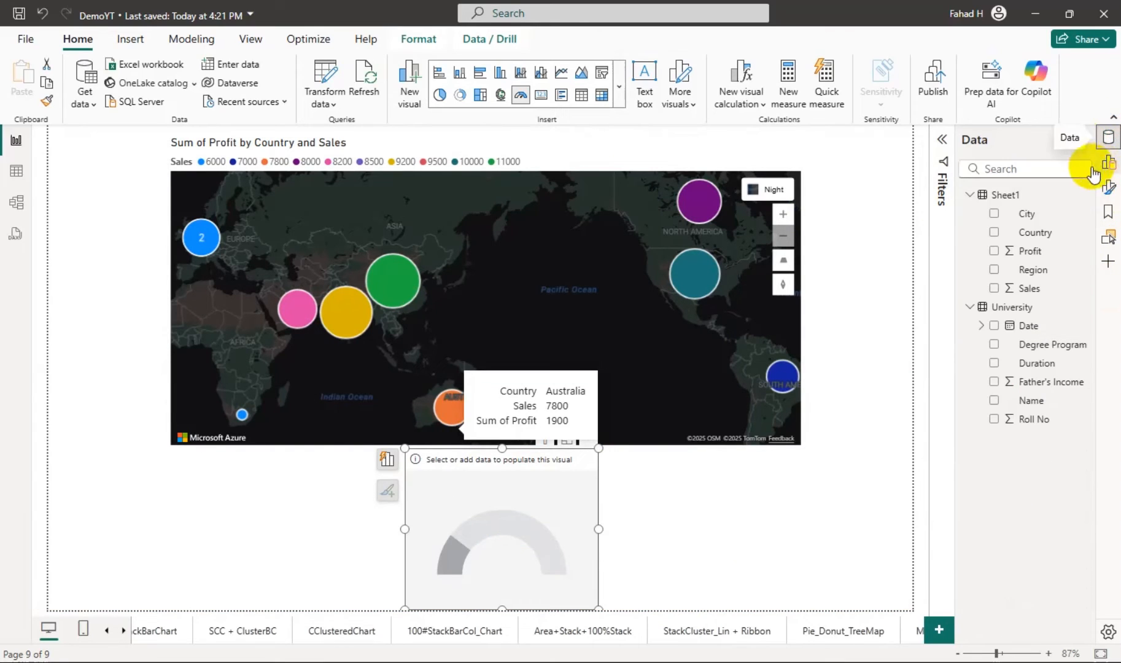
left_click(1108, 187)
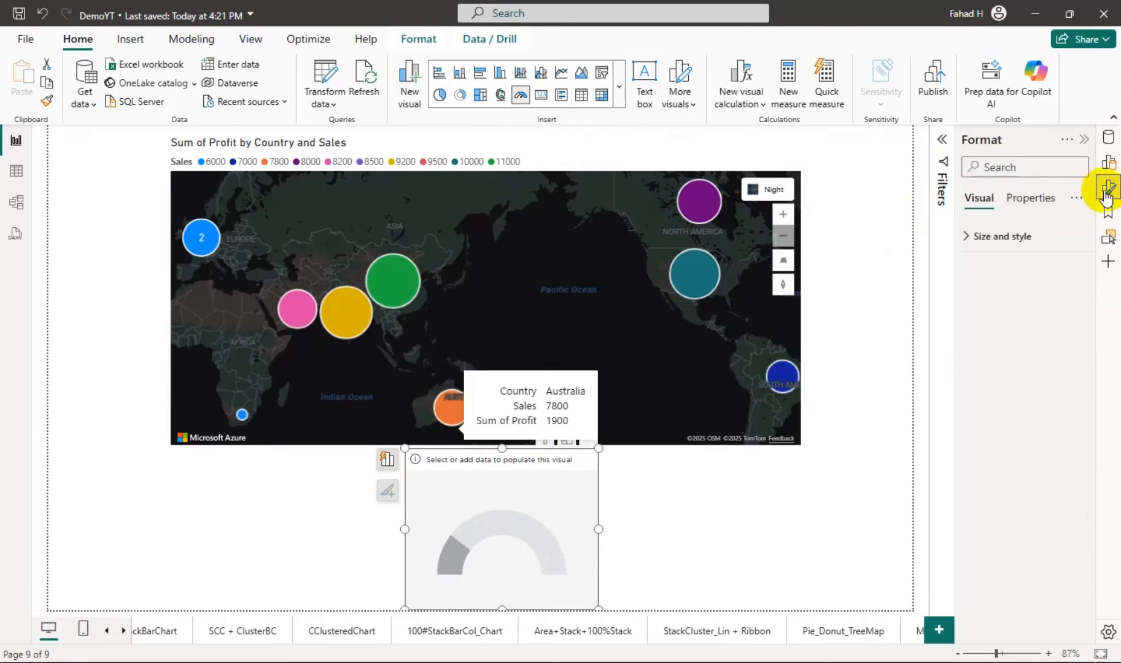
left_click(1107, 162)
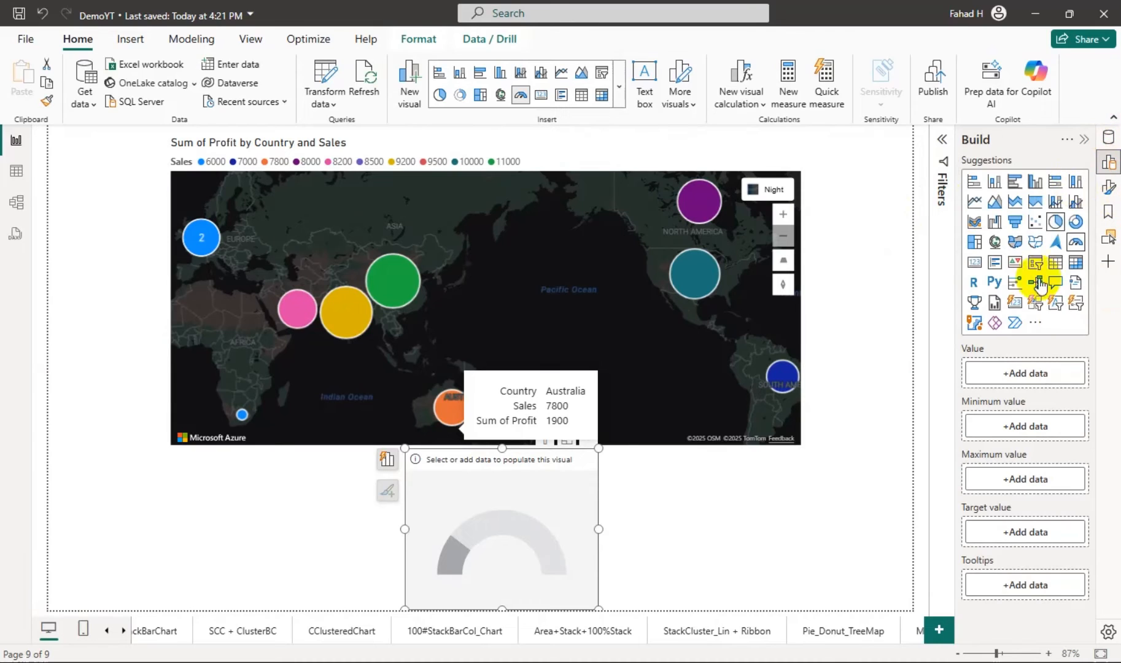
left_click(971, 375)
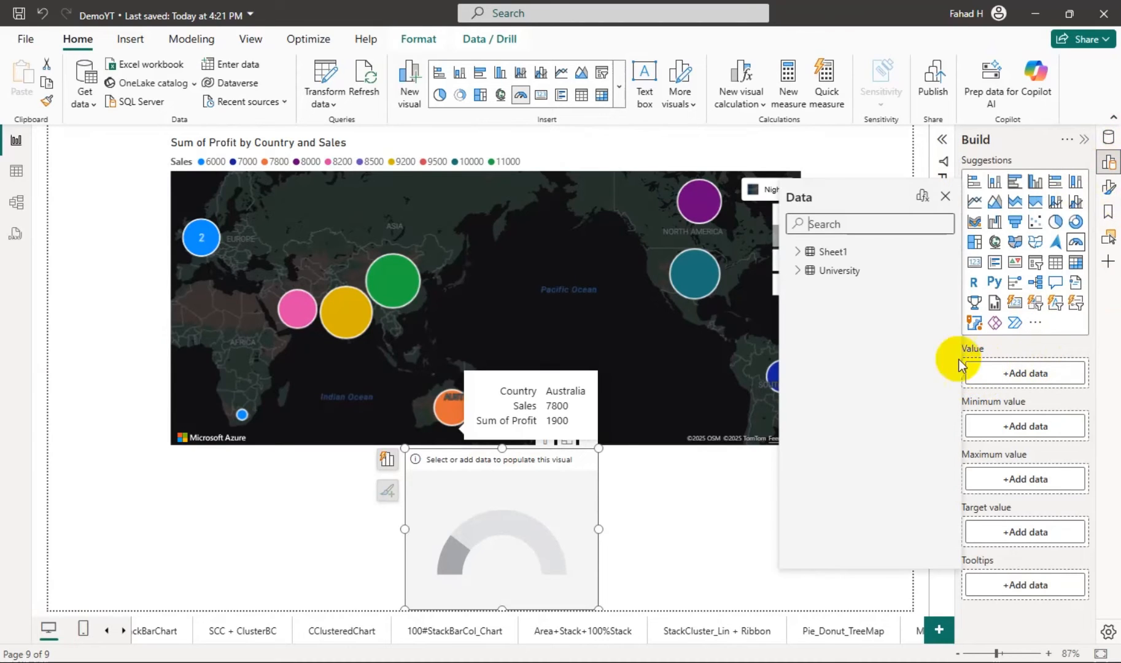
left_click(801, 257)
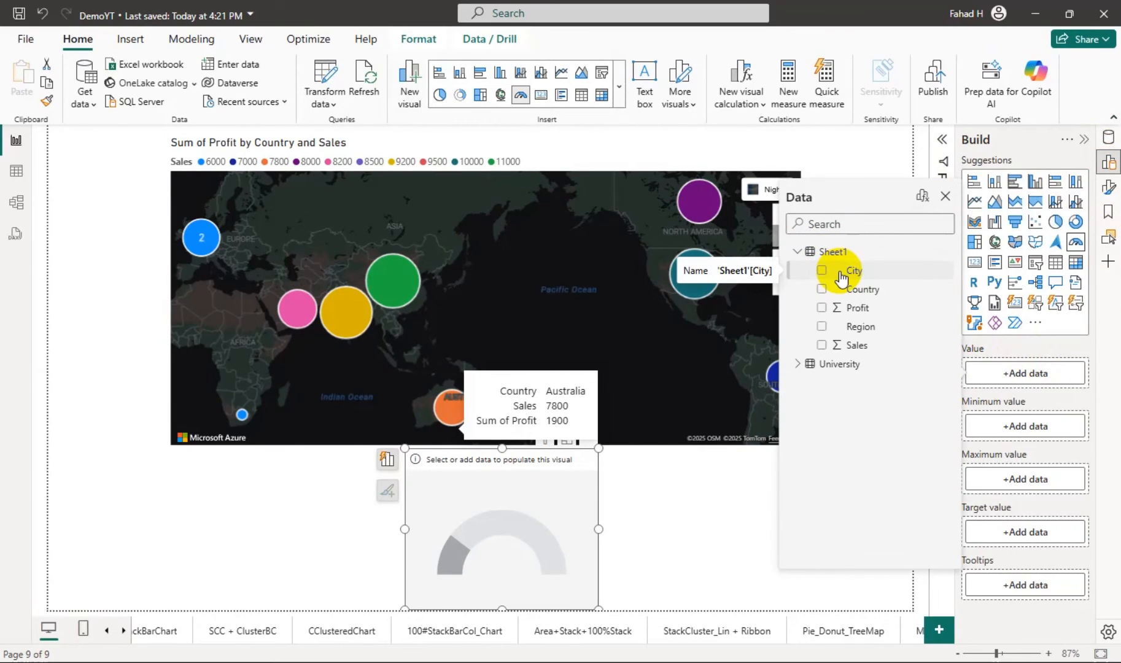
left_click(799, 364)
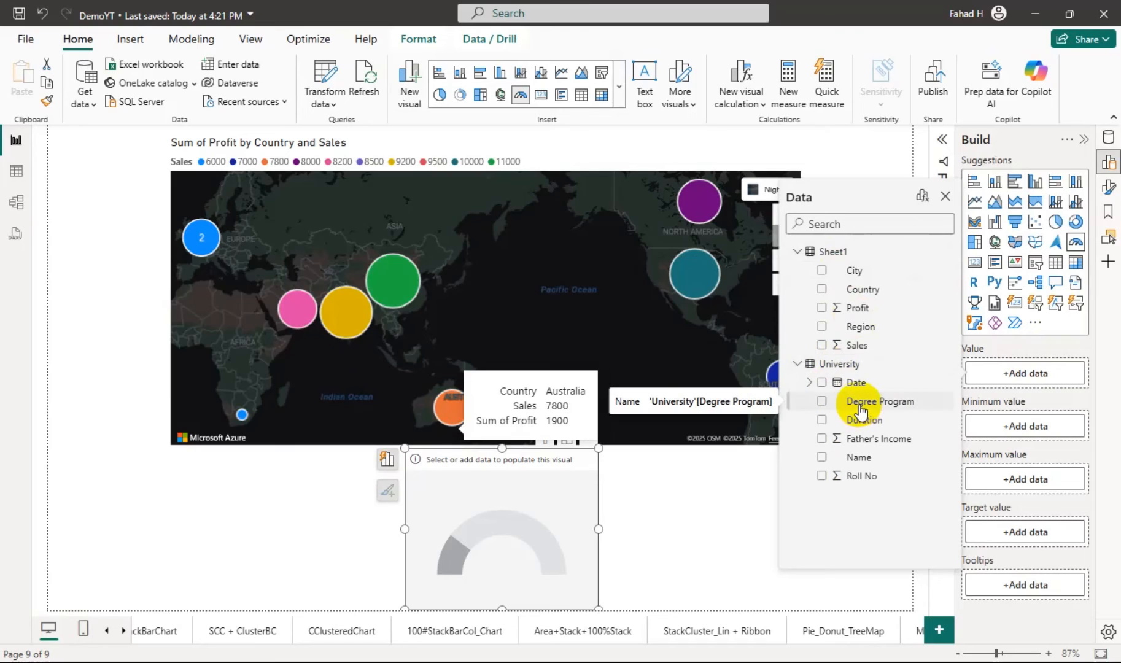
left_click(822, 440)
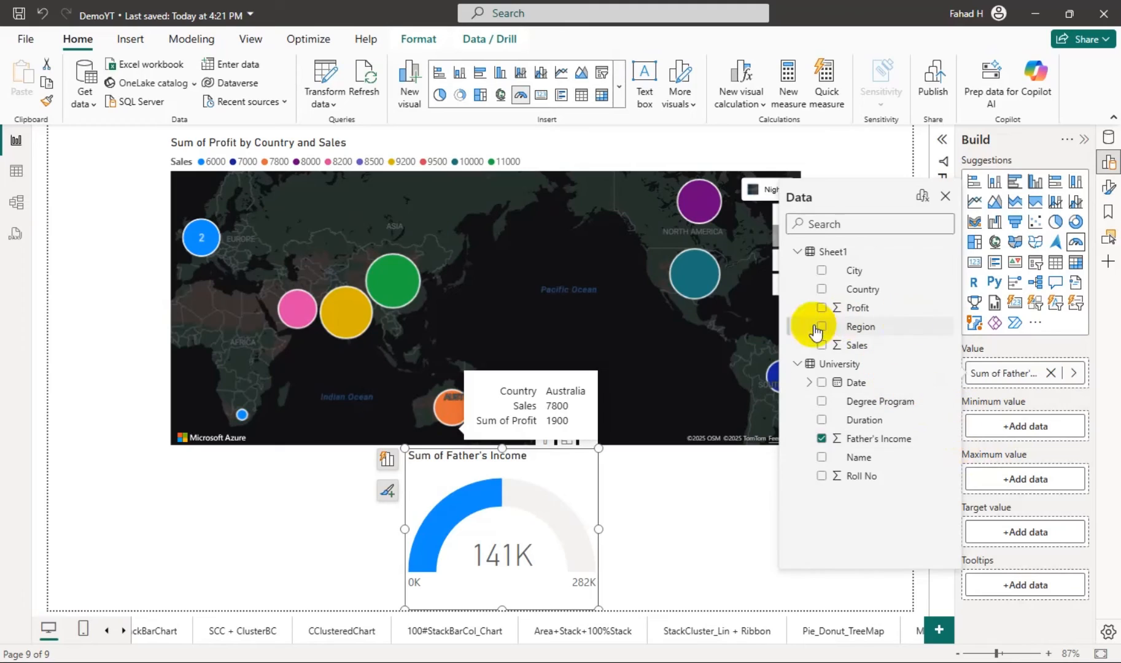
Assign Roll No from the University table to the gauge's Minimum value.
left_click(1008, 432)
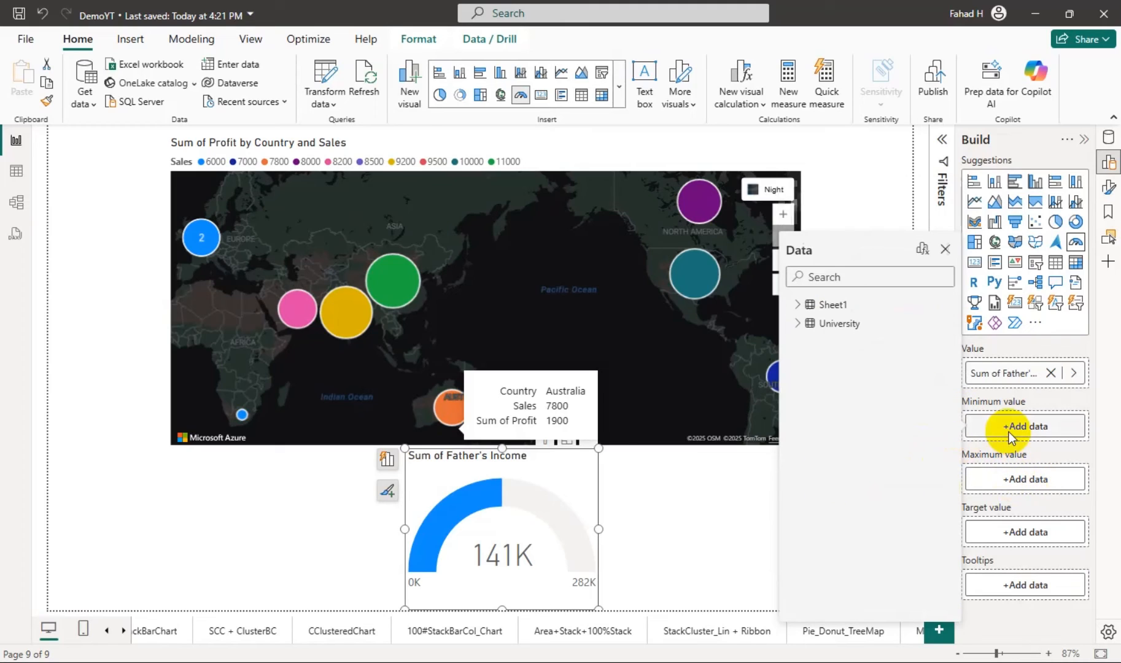
left_click(798, 323)
left_click(823, 434)
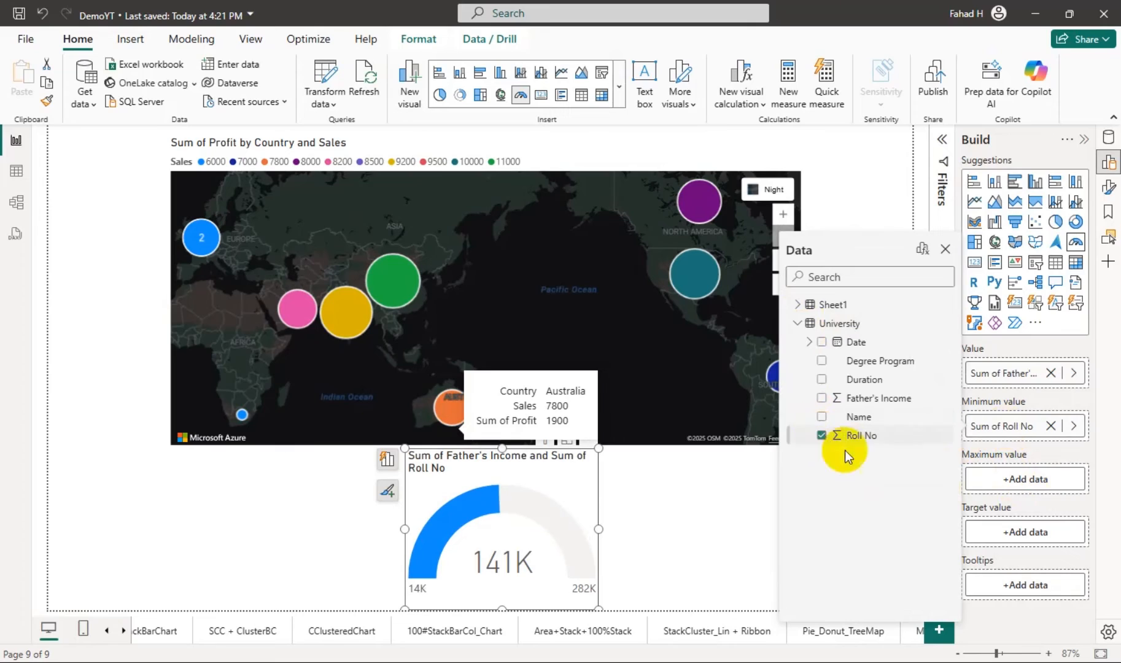
Assign Profit from Sheet1 to the gauge's Maximum value.
left_click(1004, 485)
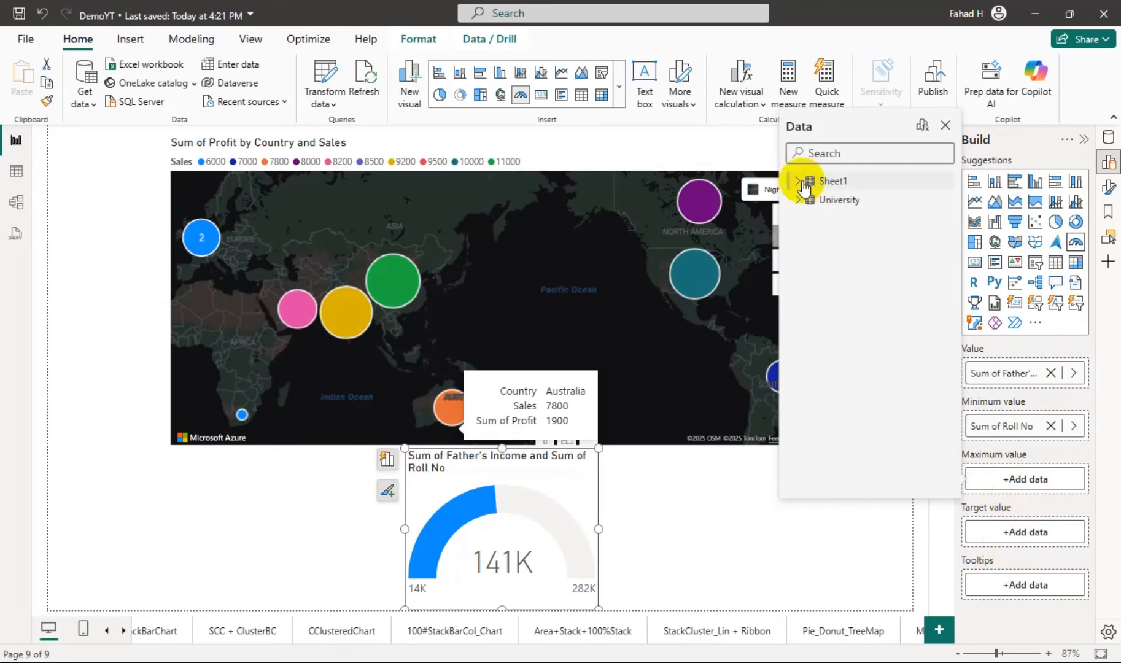
left_click(797, 181)
left_click(821, 238)
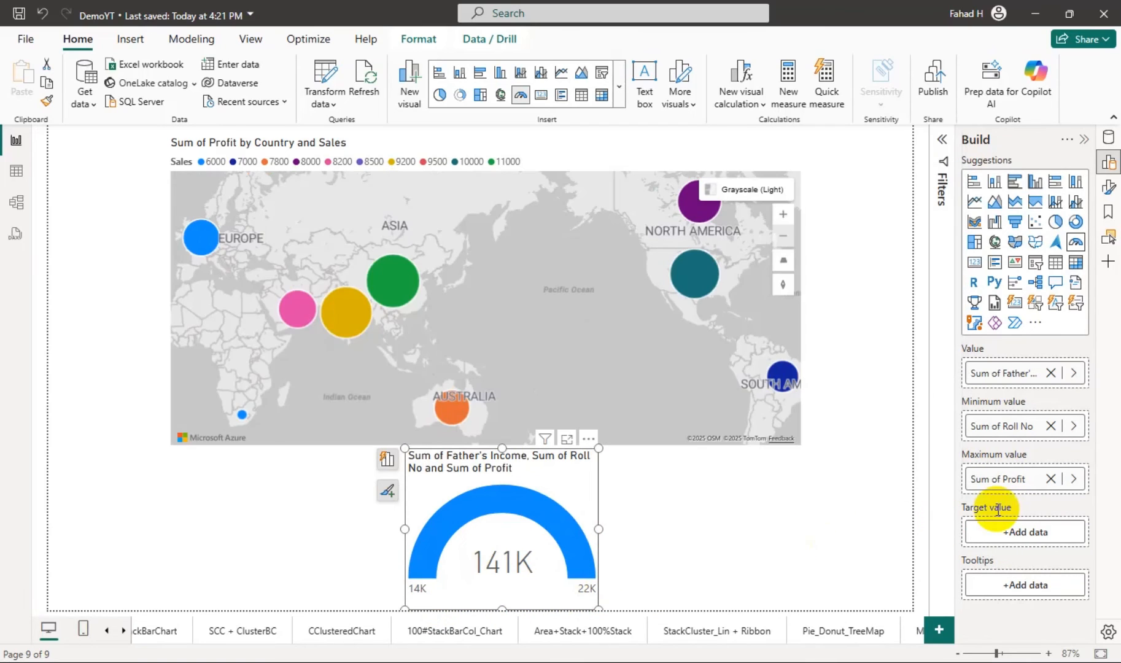
Replace Father's Income in the gauge's Value with Profit from Sheet1.
left_click(1051, 374)
left_click(1020, 375)
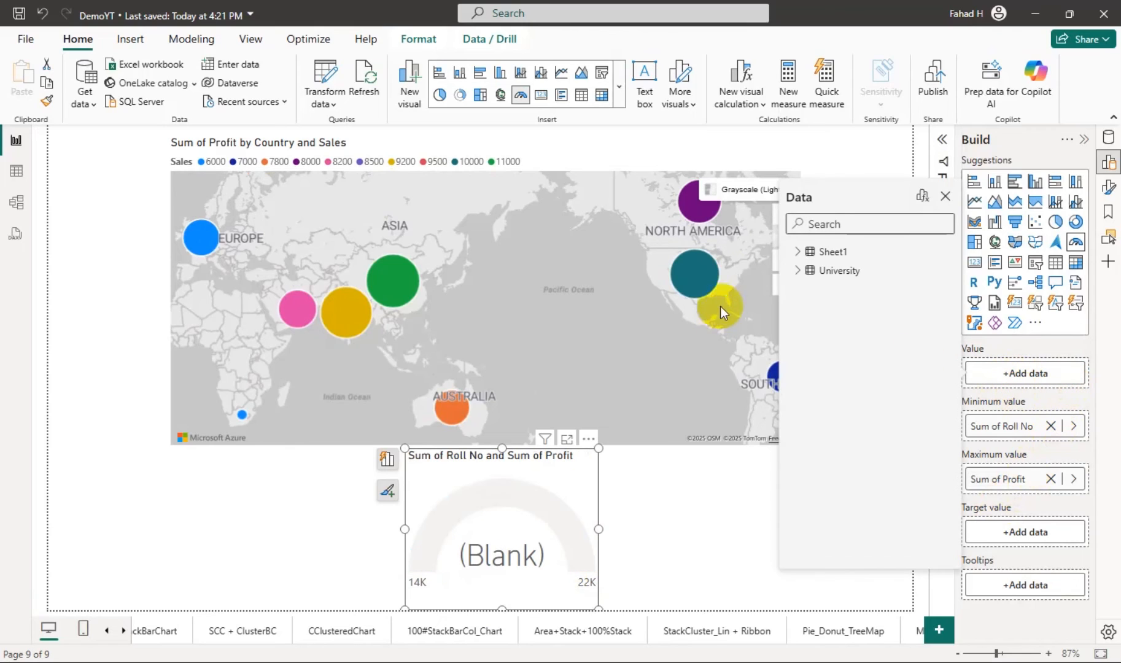
left_click(797, 251)
left_click(821, 308)
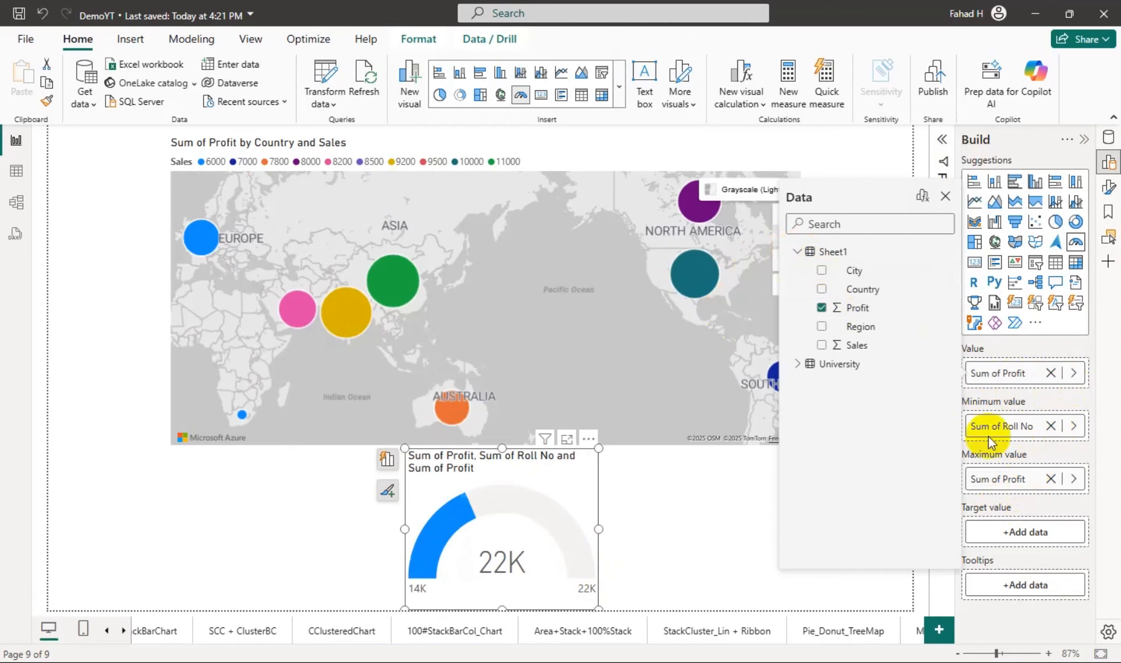
Replace Profit in the gauge's Maximum value with Father's Income from the University table.
left_click(1050, 479)
left_click(1044, 478)
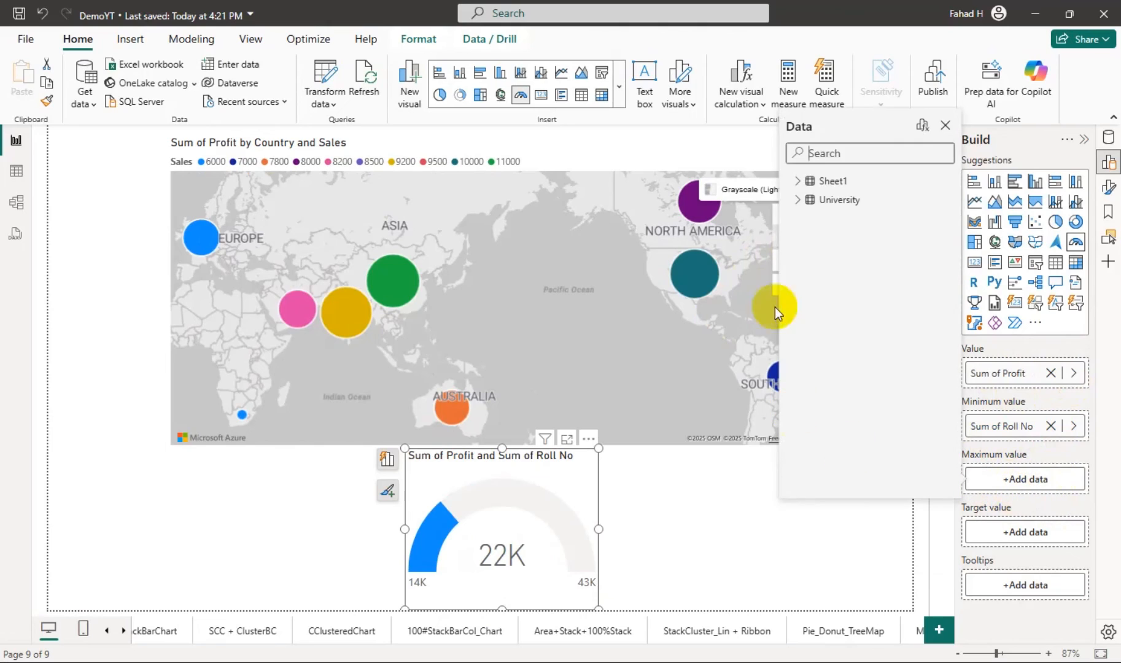
left_click(797, 200)
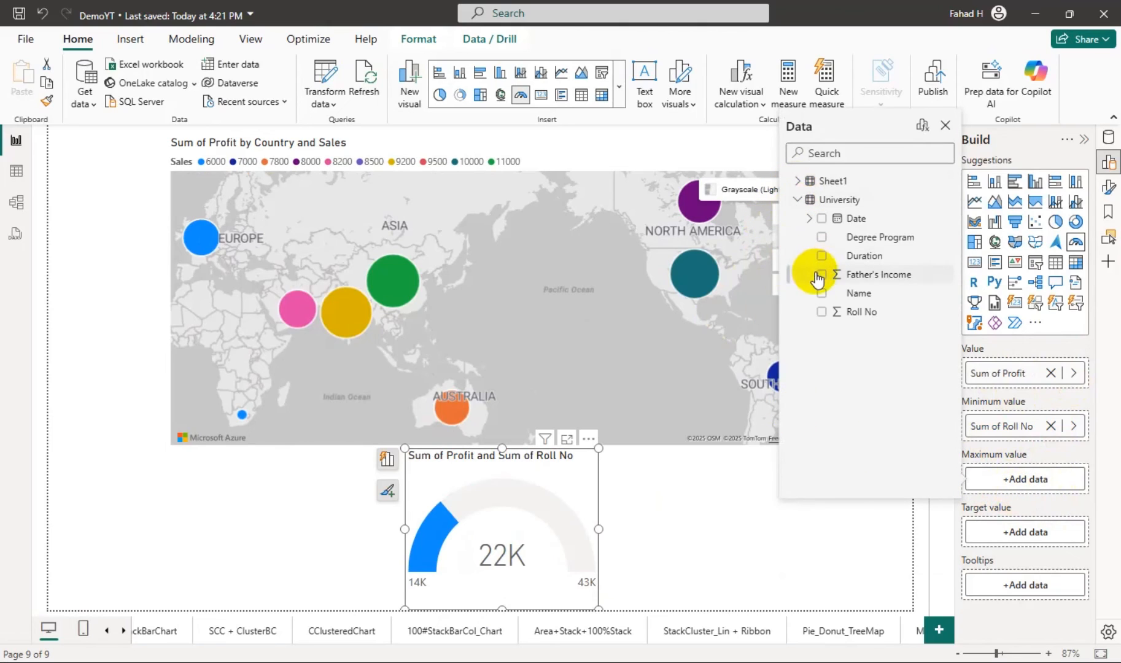
left_click(820, 276)
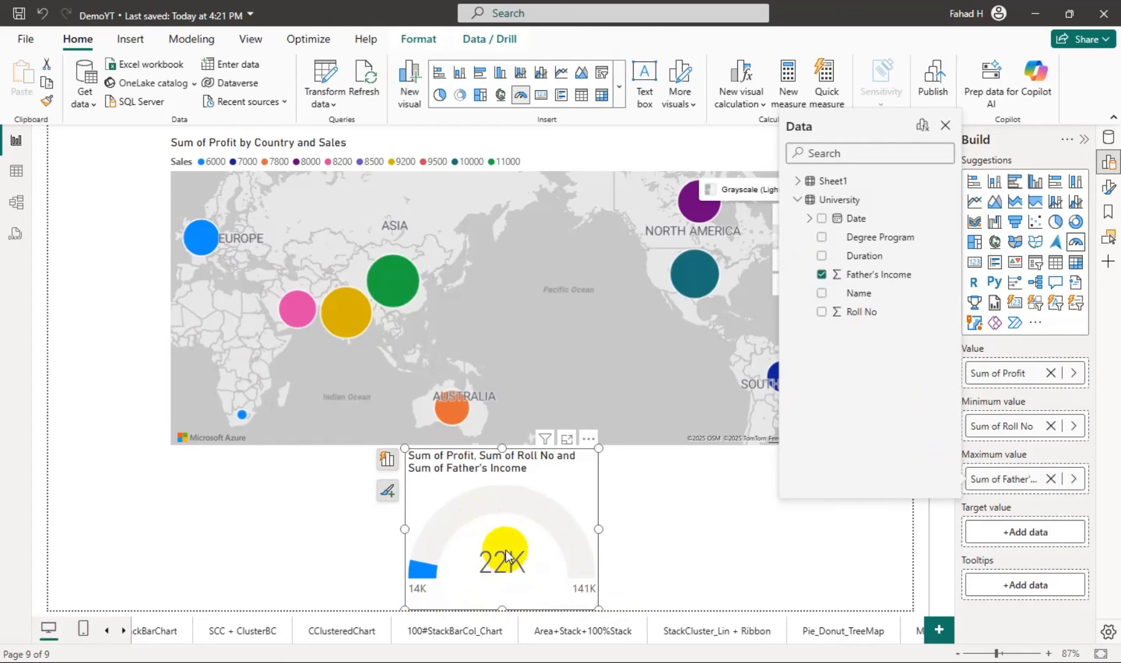
left_click(751, 509)
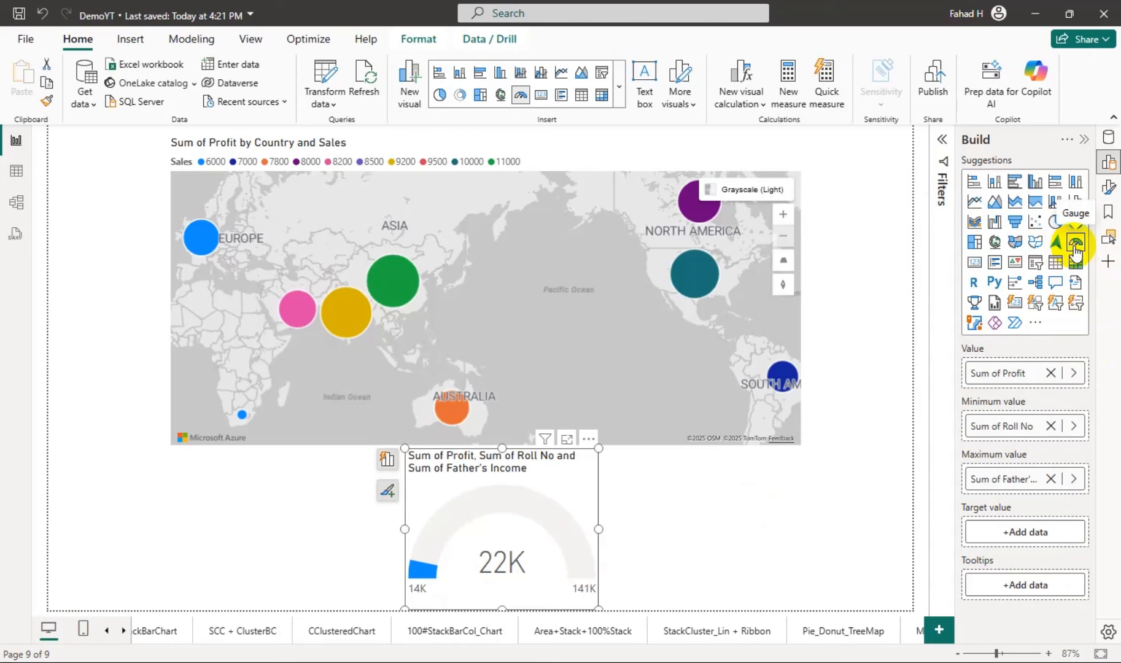
Look through the gauge's data fields, its axis, color, size and style settings, and its general properties.
left_click(1108, 137)
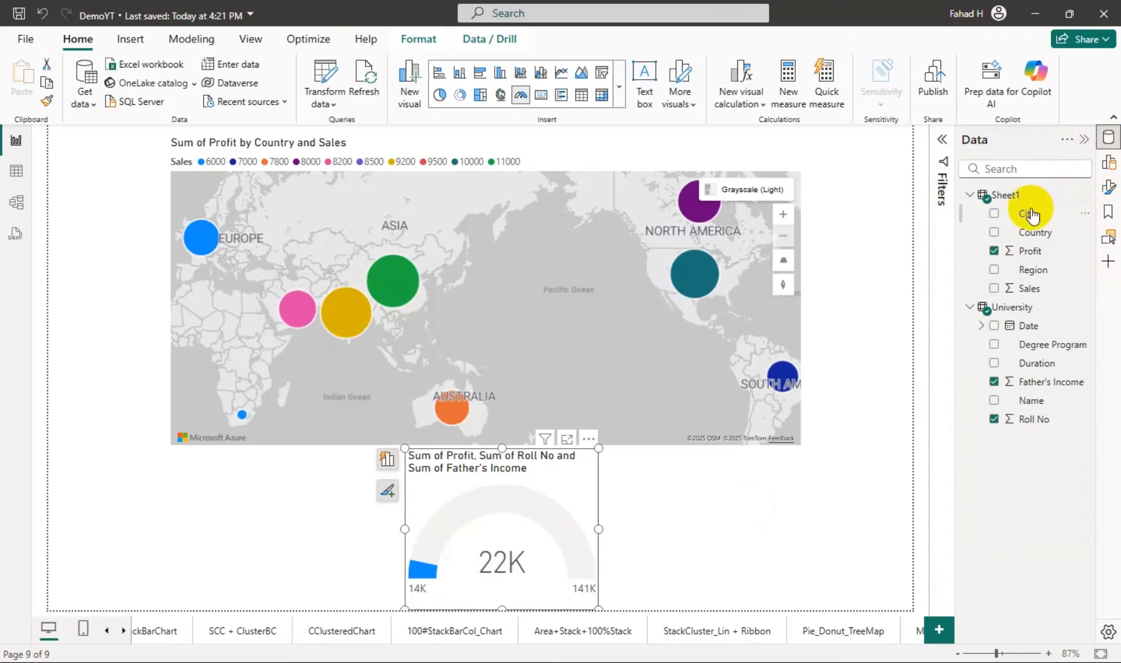
left_click(1107, 186)
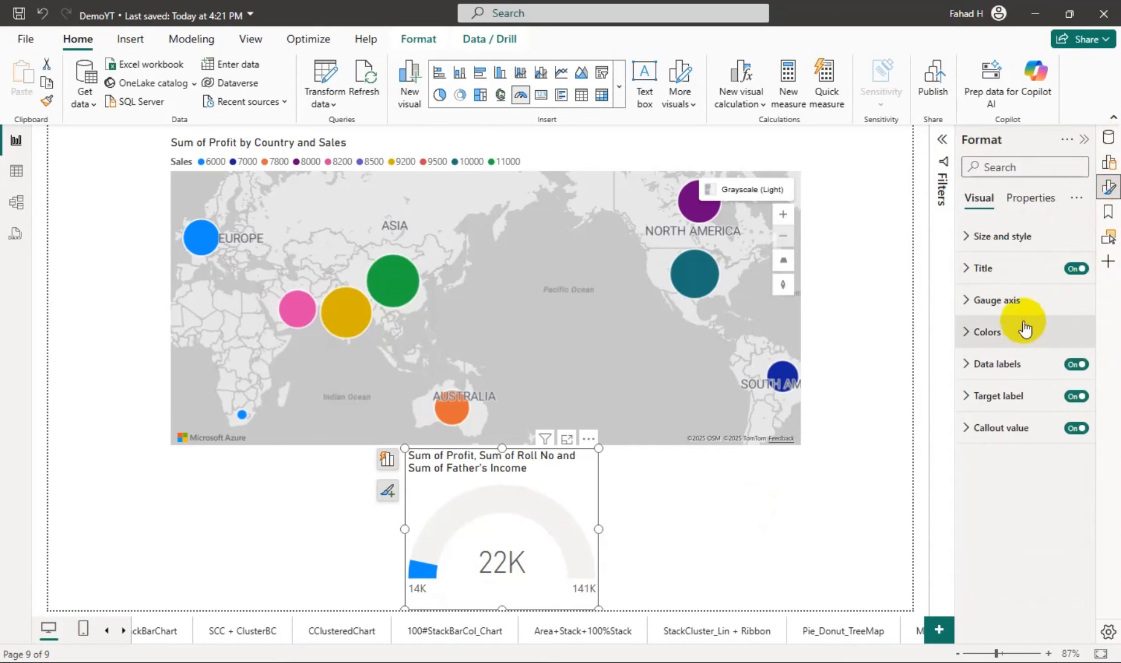
left_click(1007, 300)
left_click(986, 496)
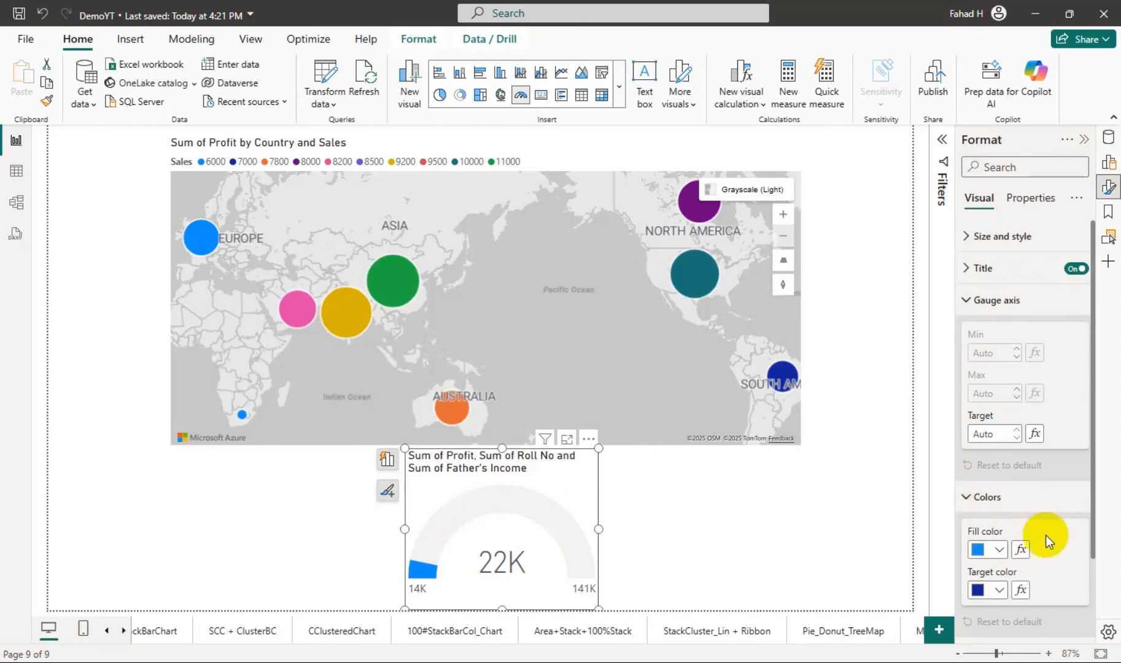
scroll(1045, 546, "down", 3)
scroll(1015, 568, "up", 3)
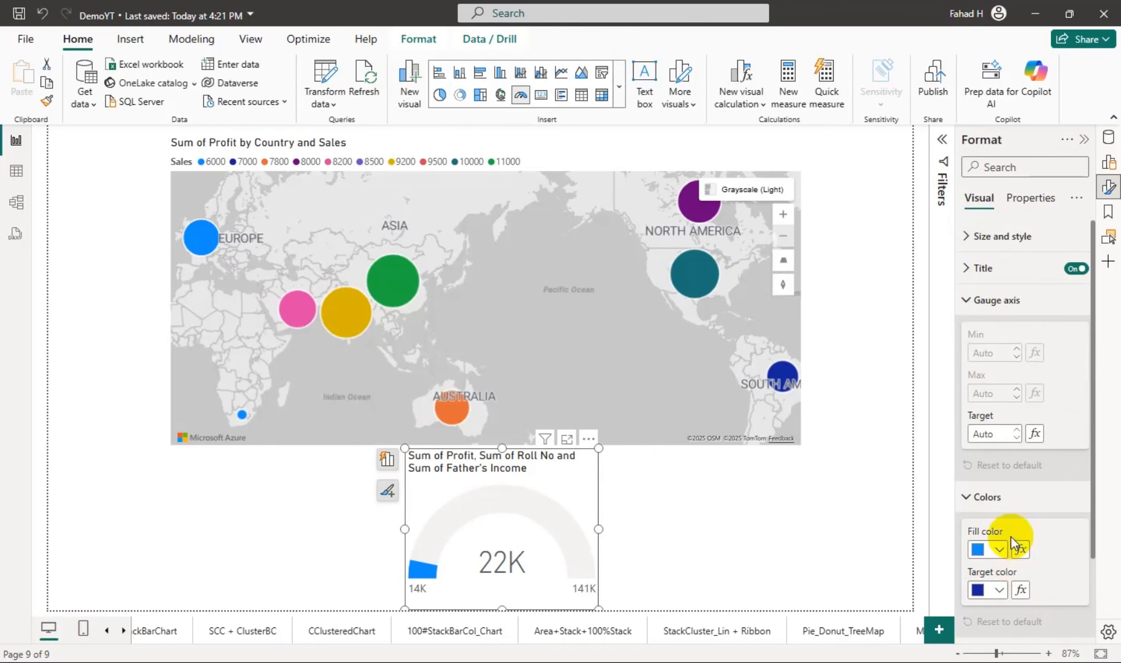
left_click(1010, 237)
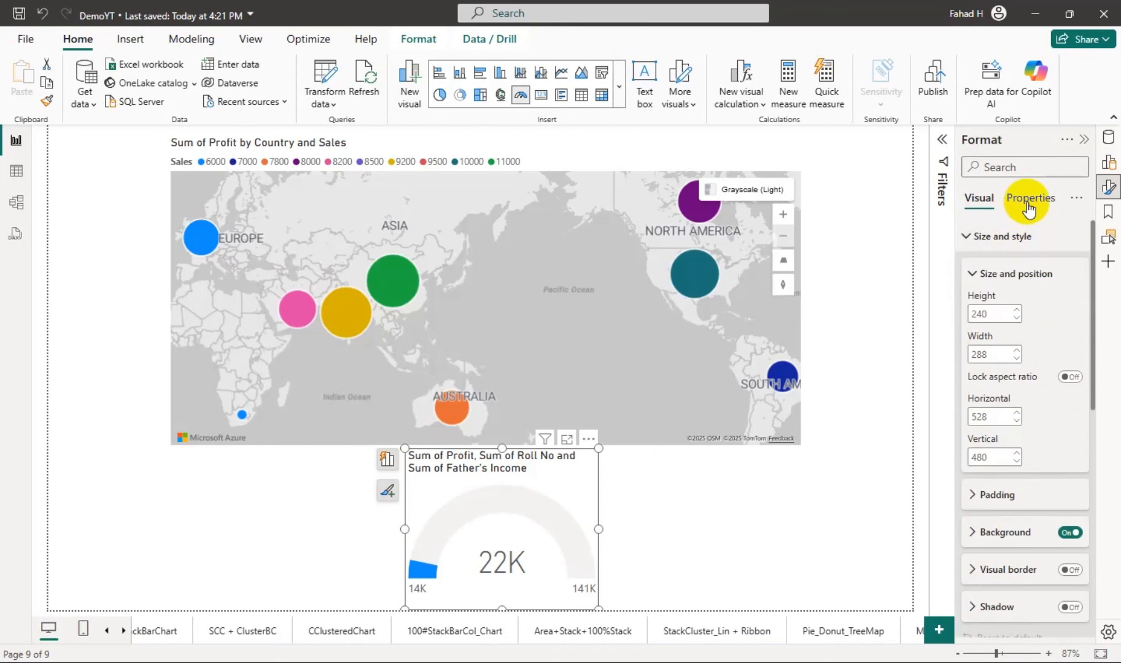
left_click(1029, 199)
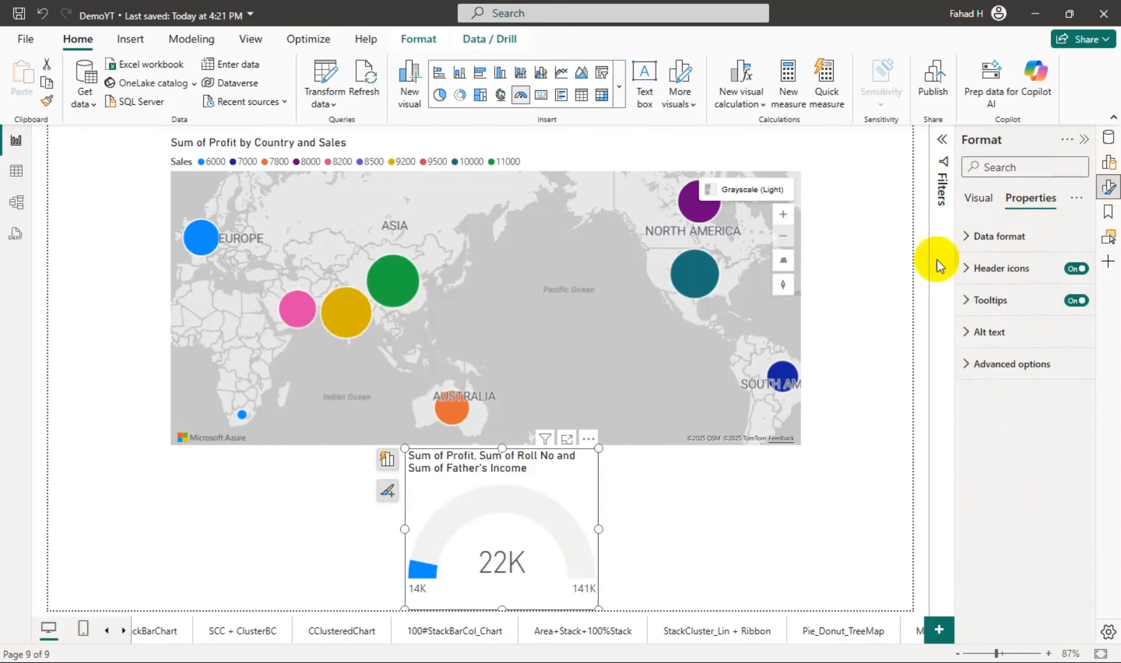
Switch to the browser, skim the Microsoft Learn article on getting started with the Azure Maps Power BI visual, and return to the YouTube playlists page.
key("alt+Tab")
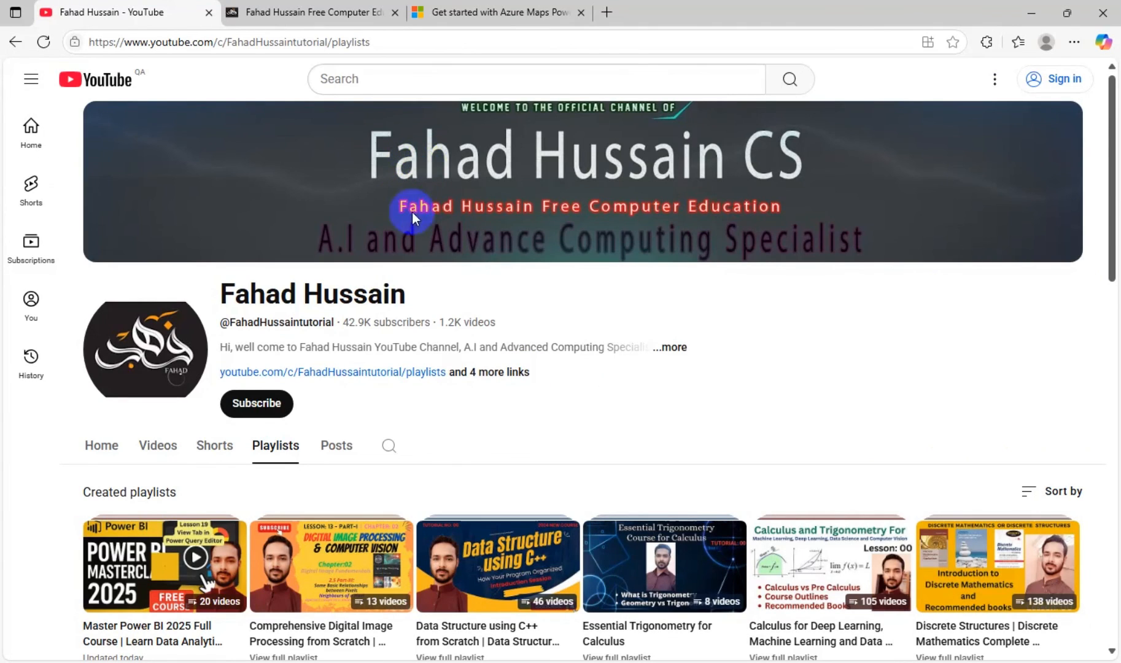
left_click(435, 12)
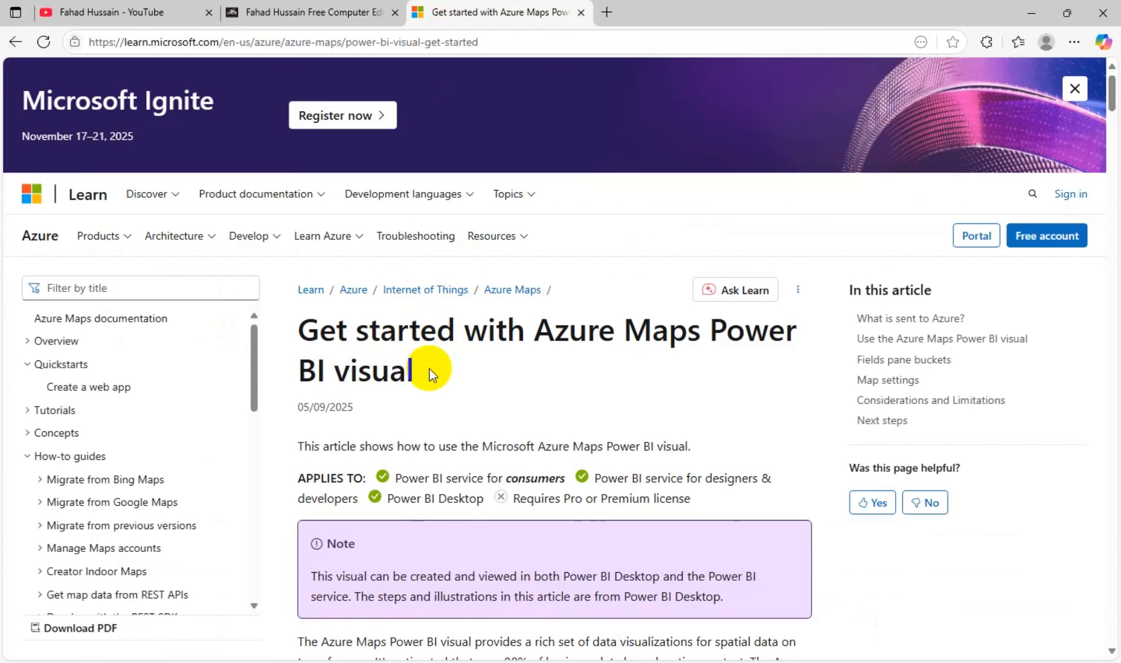
scroll(429, 369, "down", 1)
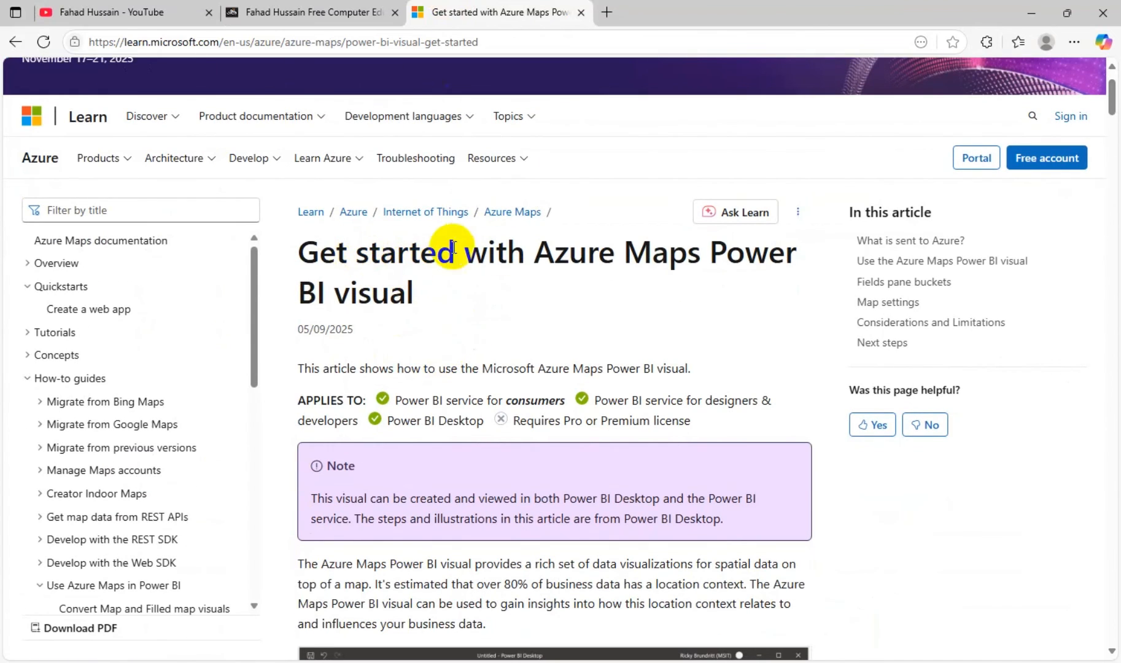
scroll(485, 335, "down", 6)
scroll(485, 348, "down", 15)
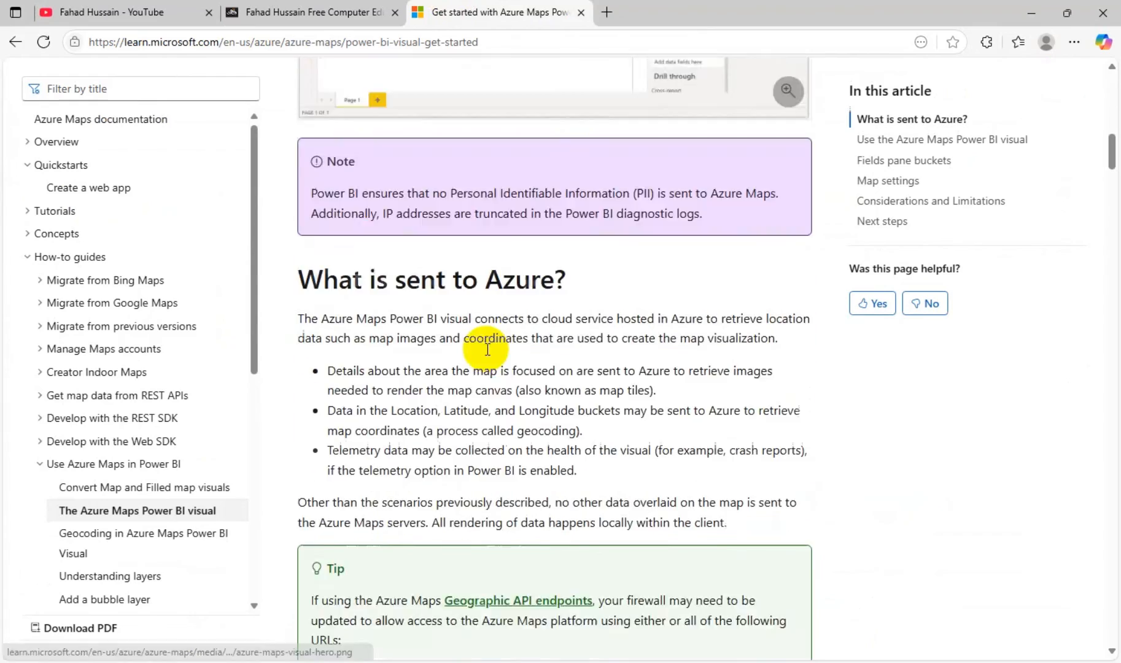
scroll(485, 348, "down", 20)
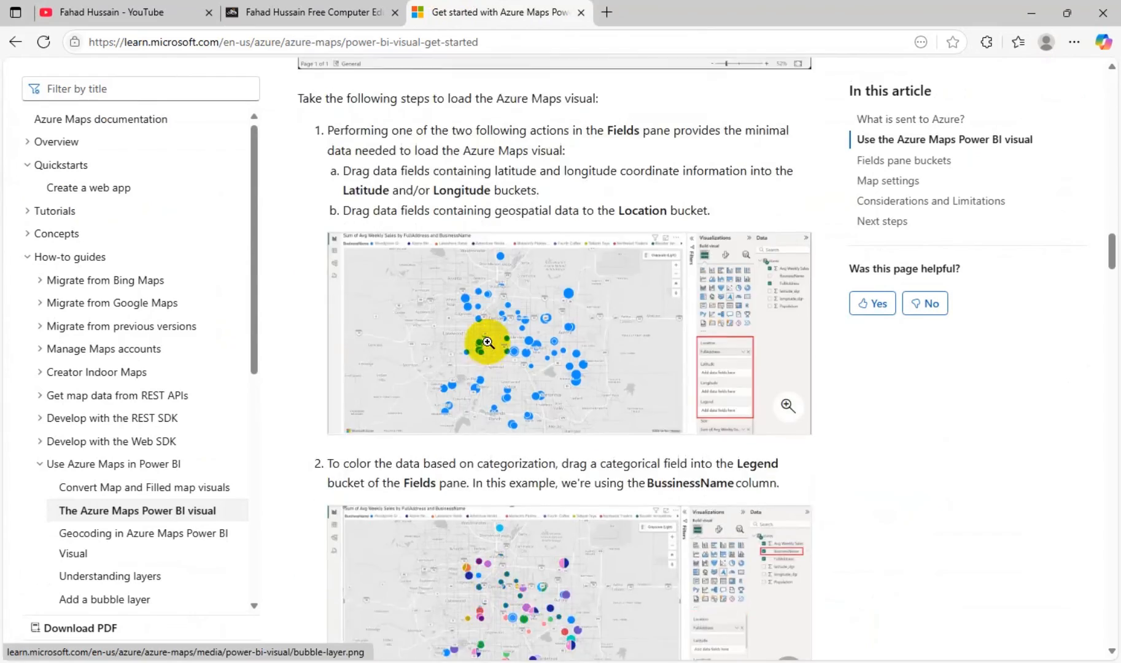
scroll(475, 295, "down", 15)
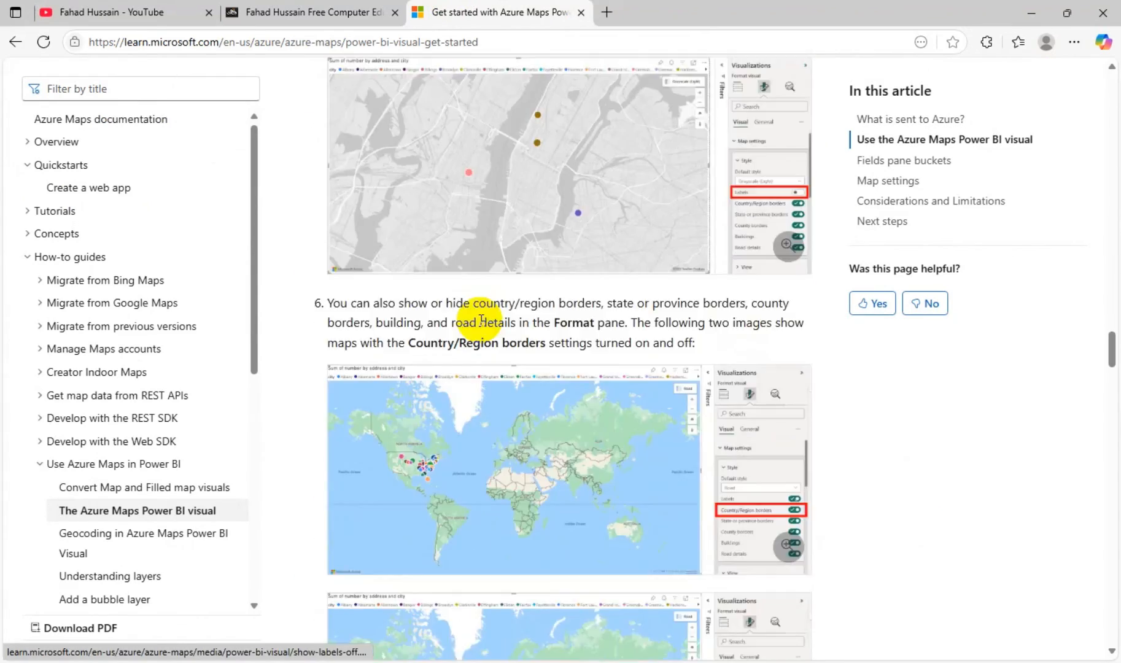
left_click(157, 9)
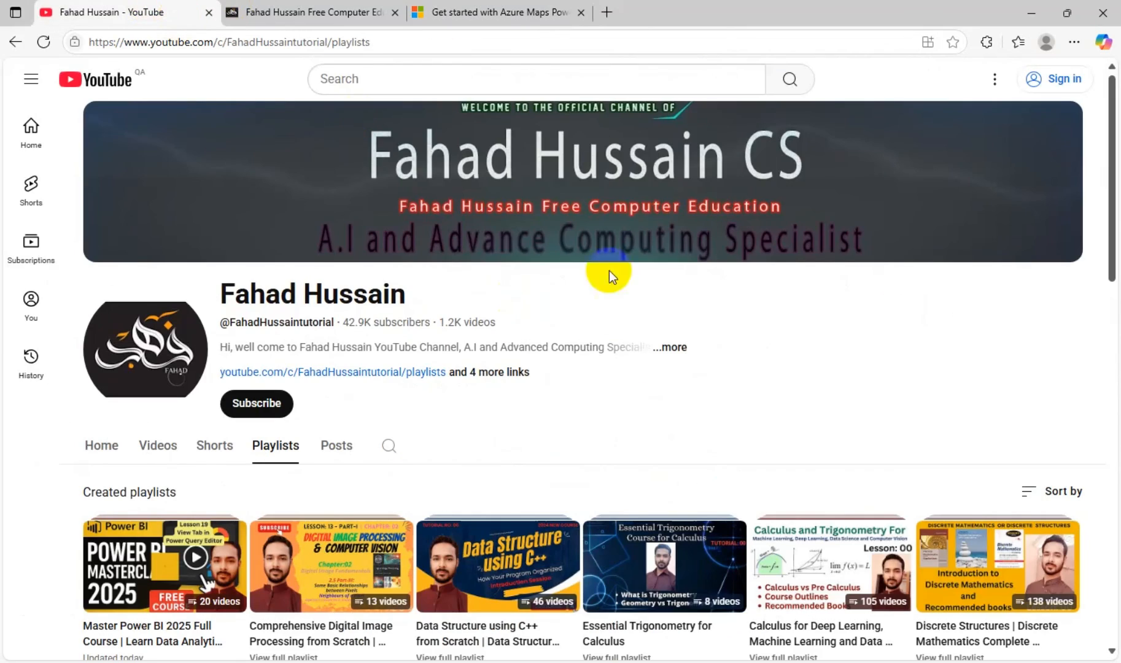